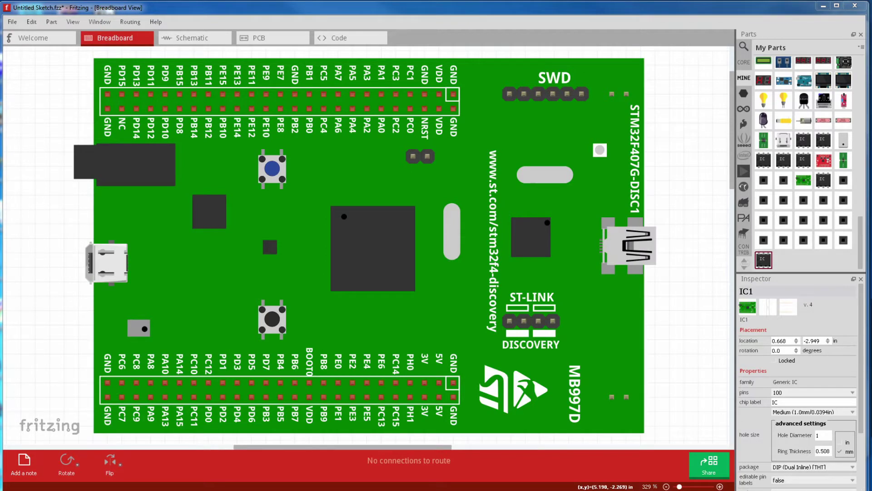
- Open the board part in the Parts Editor and review its schematic, PCB, icon and connector views
right_click(803, 179)
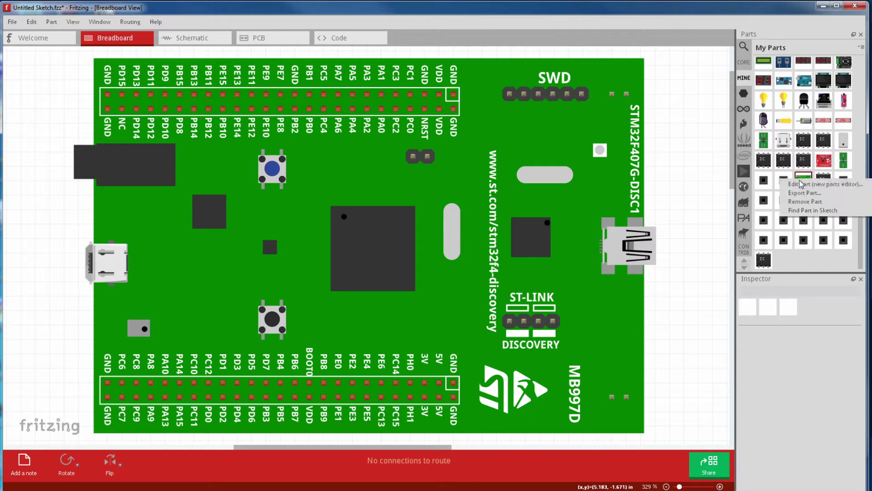
left_click(800, 184)
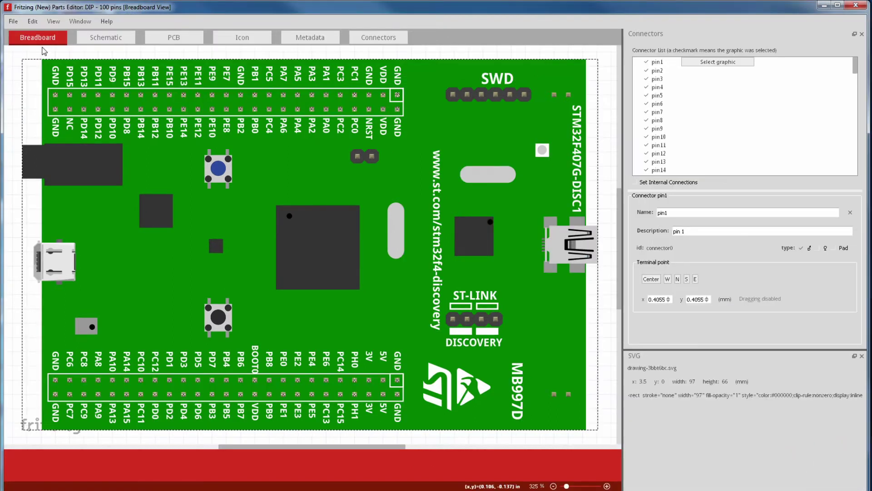
left_click(95, 40)
left_click(162, 39)
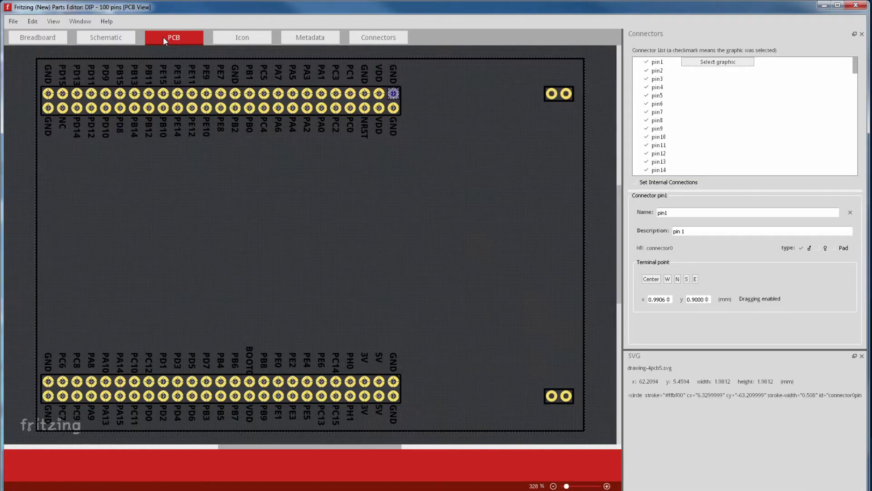
left_click(242, 38)
left_click(372, 40)
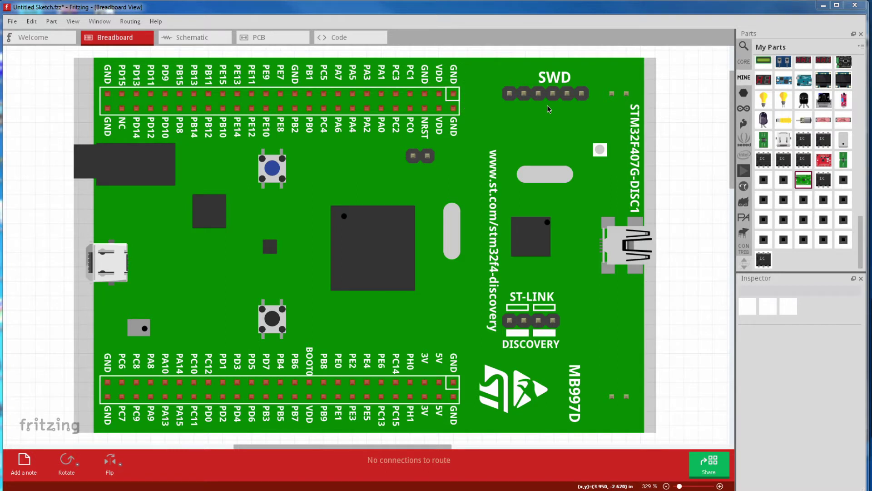
- Compare the board's schematic symbol and PCB footprint in the sketch, twice over
left_click(212, 41)
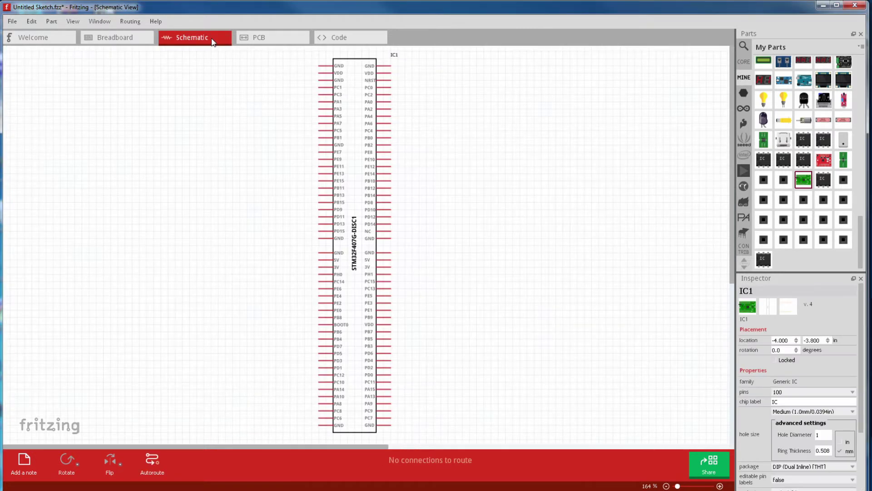
left_click(259, 44)
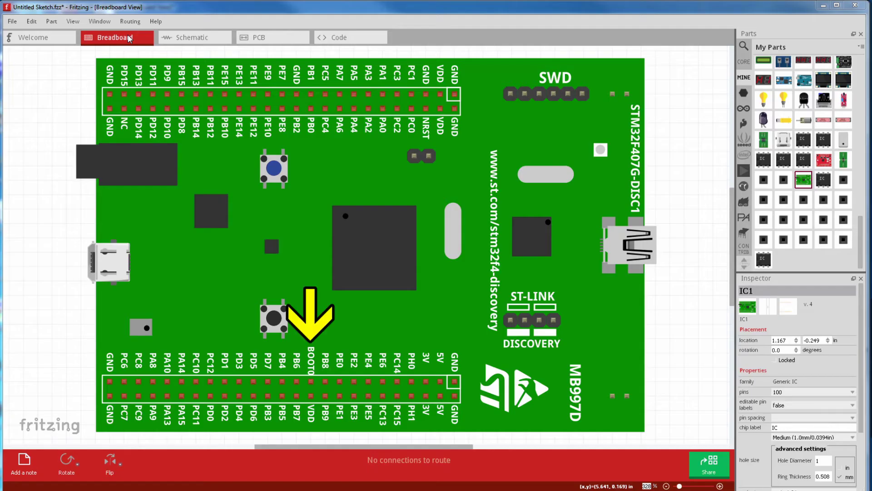
left_click(184, 36)
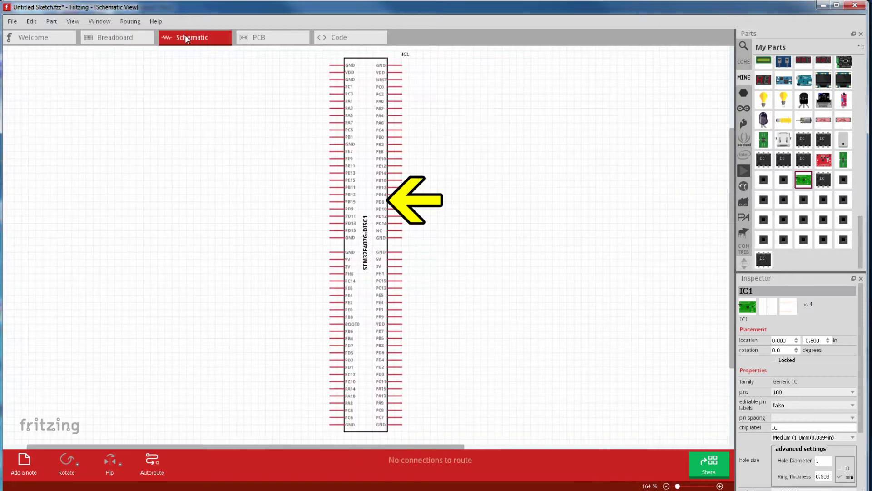
left_click(263, 36)
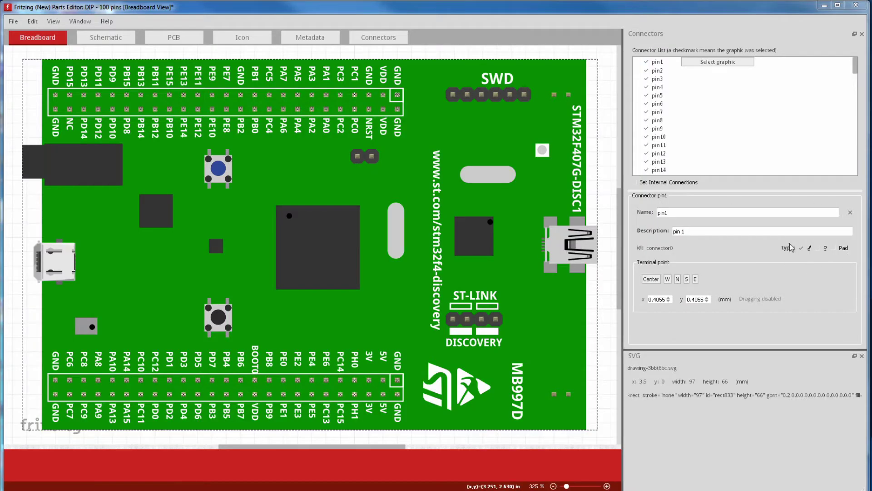
- Review the STM32 part's connector details and metadata, then begin editing its Label field
left_click(381, 37)
left_click(318, 38)
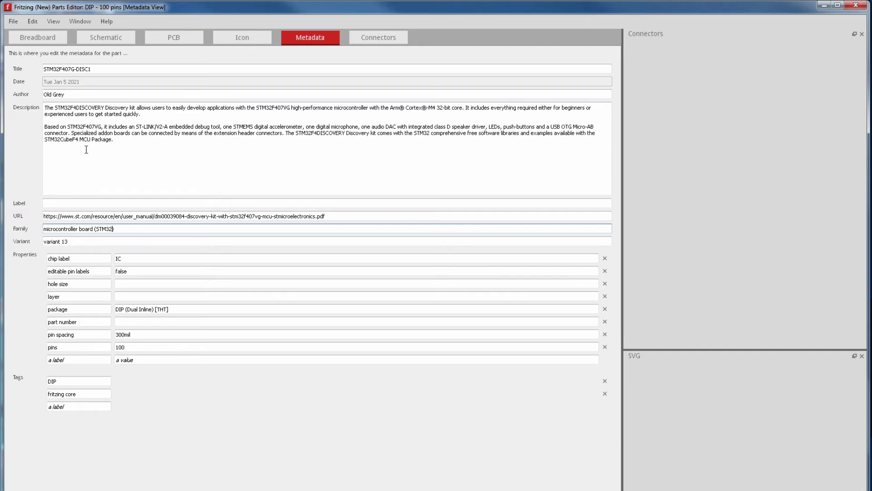
left_click(49, 205)
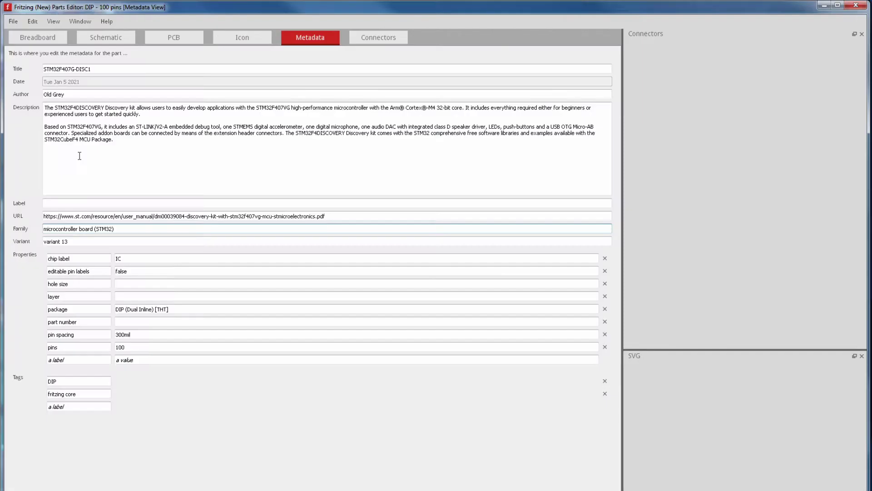
- Edit the part's Label field, then set the LED to 5x2x7 mm [THT] package in Red (633nm)
left_click(49, 203)
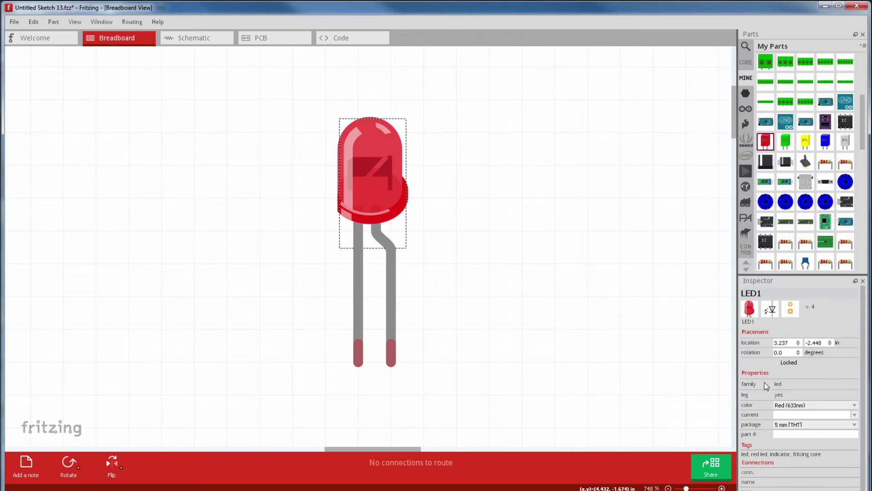
mouse_move(775, 182)
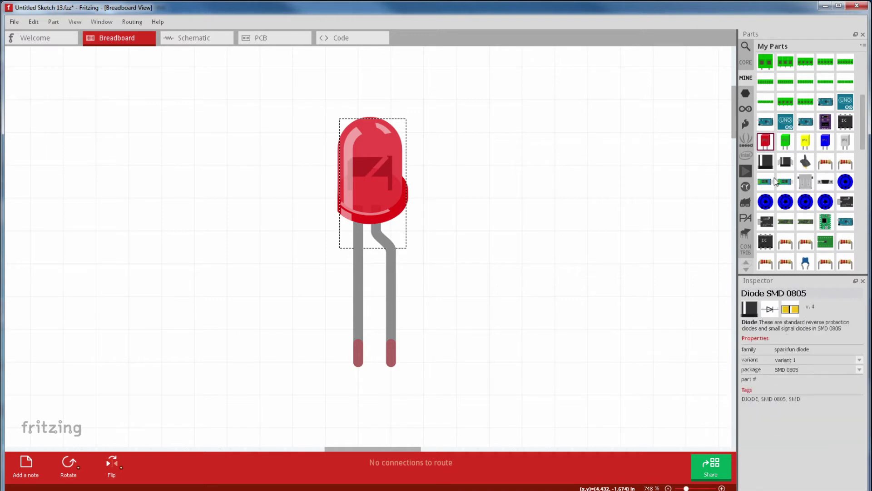
mouse_move(822, 142)
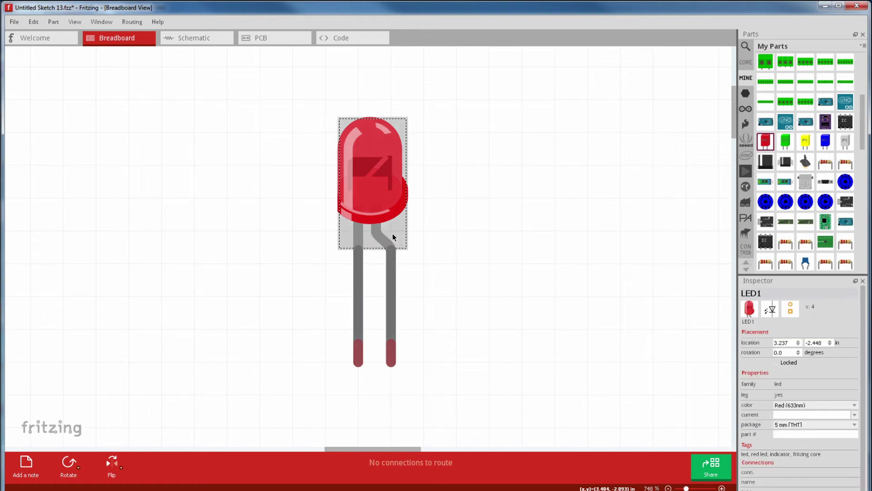
left_click(851, 425)
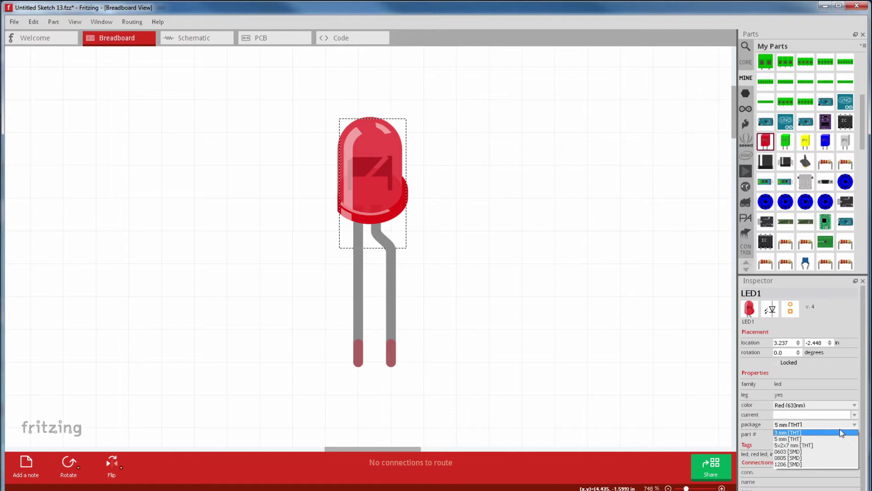
left_click(817, 445)
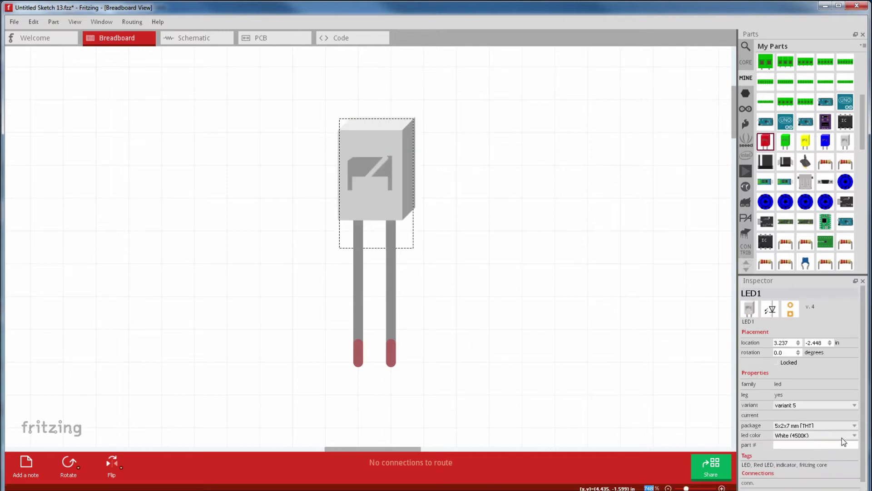
left_click(842, 436)
left_click(800, 463)
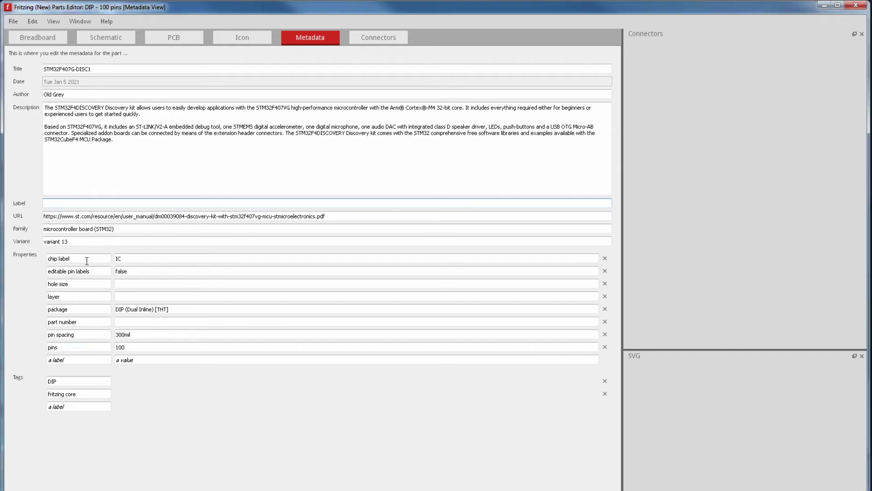
- Delete the chip label property and start entering a new property's name and value
left_click(605, 258)
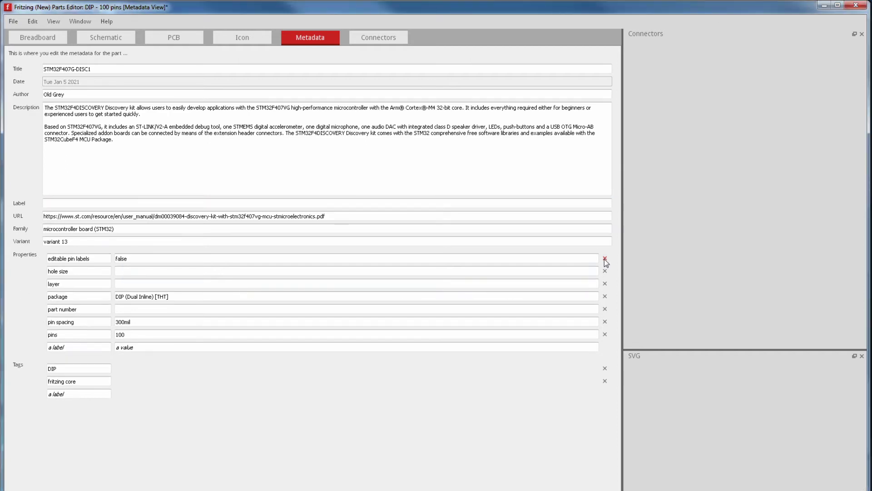
left_click(83, 348)
left_click(143, 351)
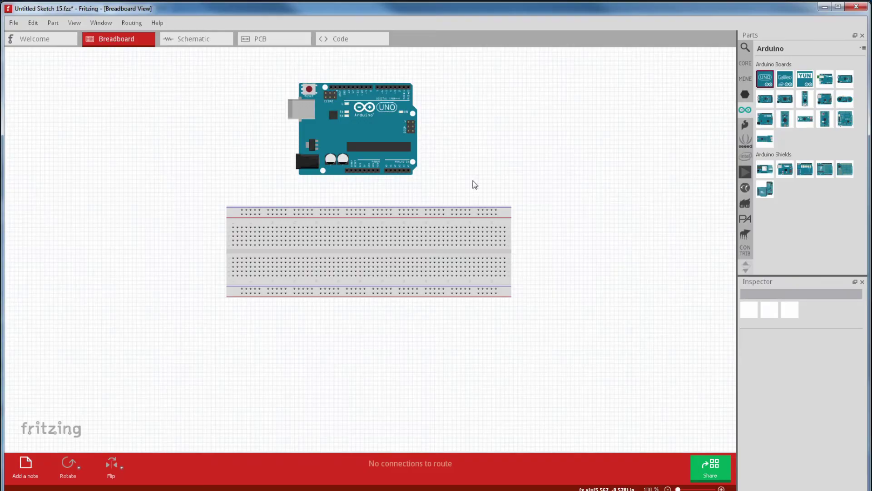
- Open the LM 358 Dual Op-Amp in the Parts Editor and inspect its LM 358 and IC tags
right_click(361, 119)
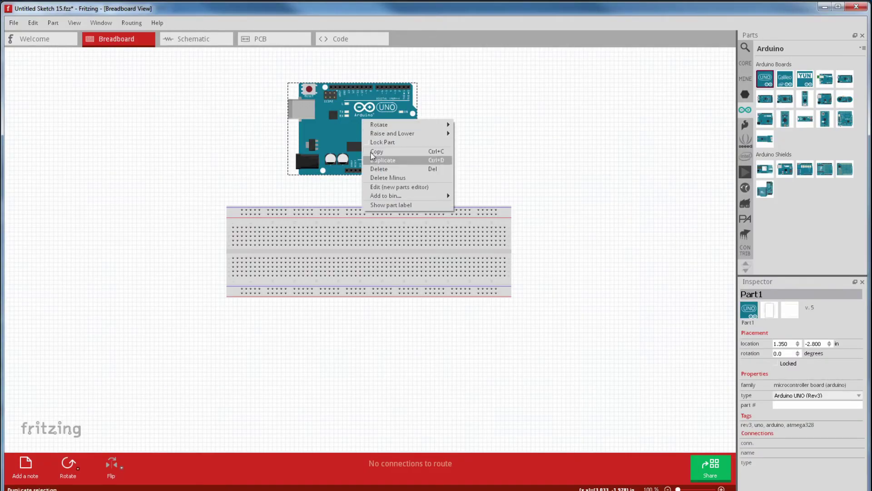
left_click(379, 187)
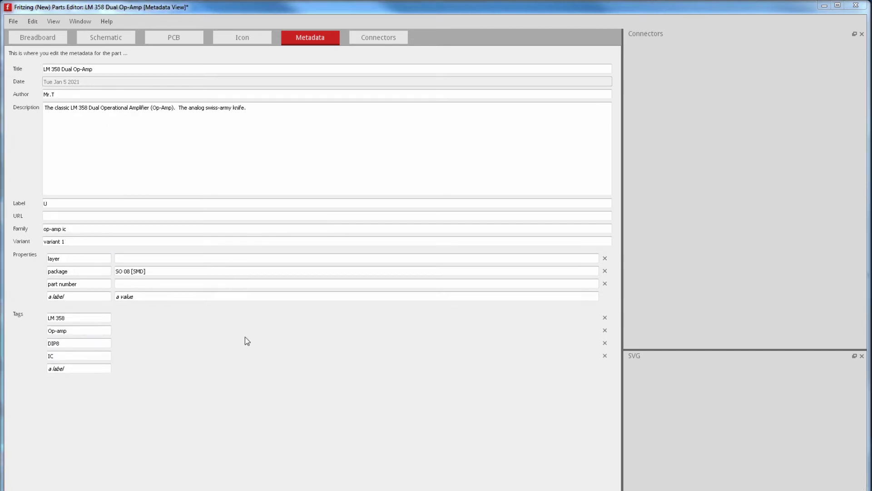
left_click(52, 318)
left_click(52, 359)
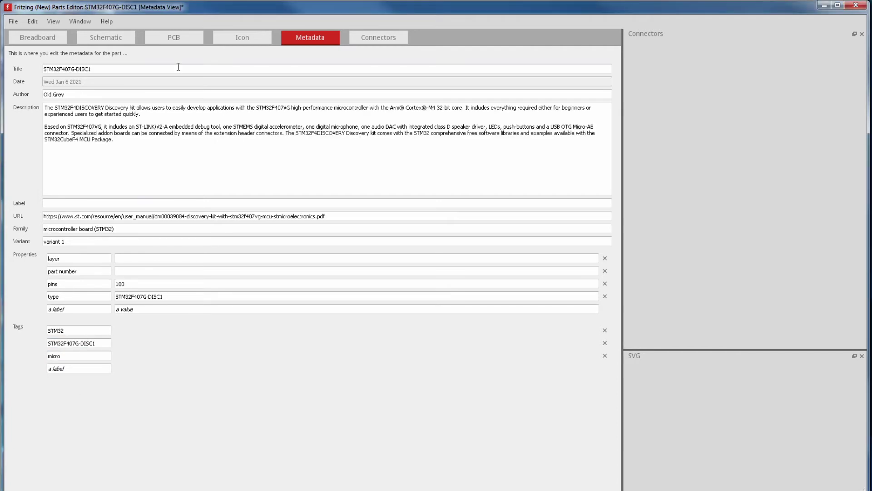
- Check the part's PCB footprint and internal pin connections, then return to its metadata
left_click(175, 41)
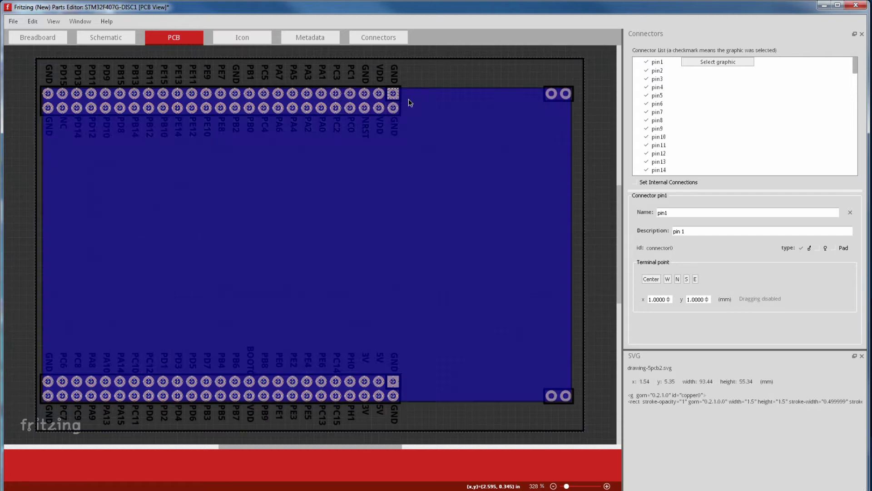
left_click(394, 108)
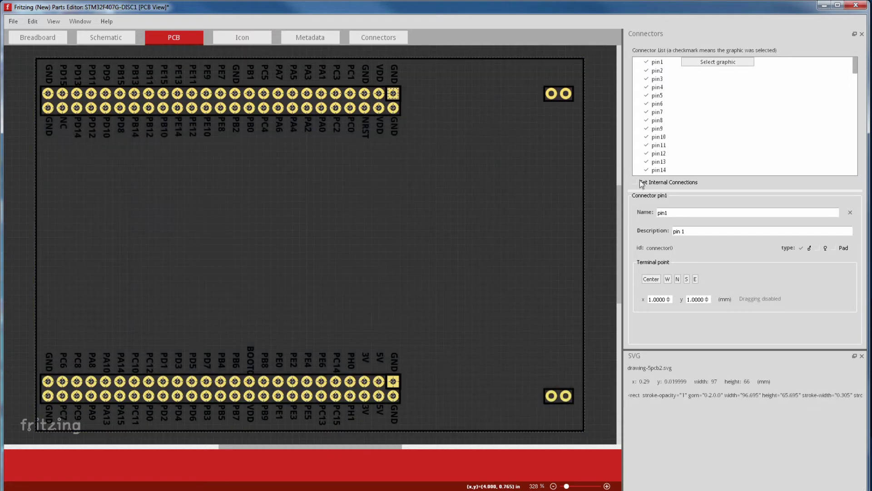
left_click(638, 184)
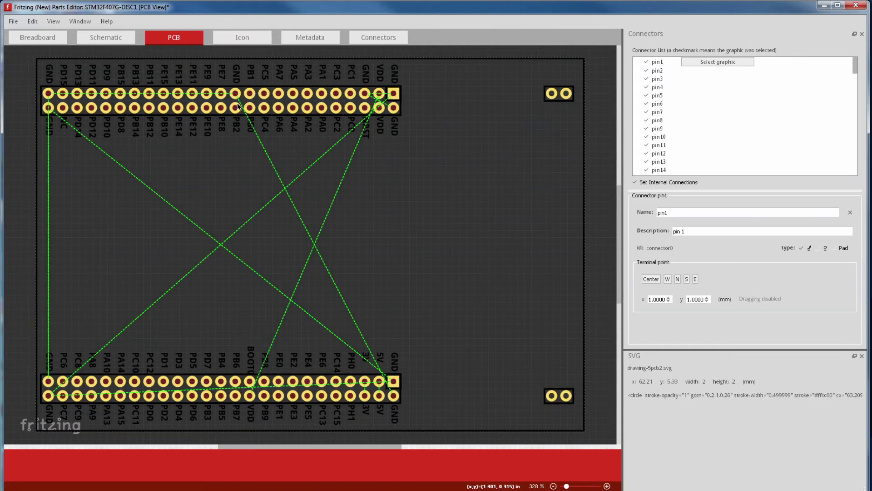
left_click(310, 38)
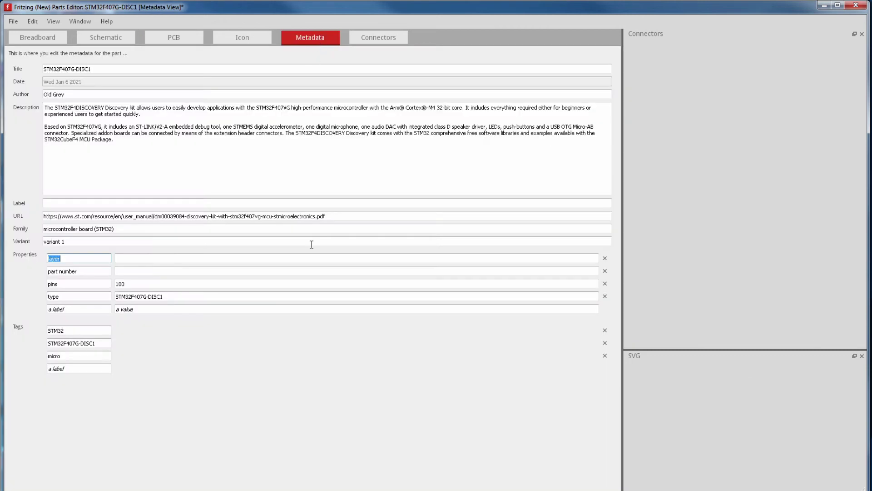
- Save it as a new part with the STM32F407G-DISC1 filename prefix and close the Parts Editor
left_click(18, 24)
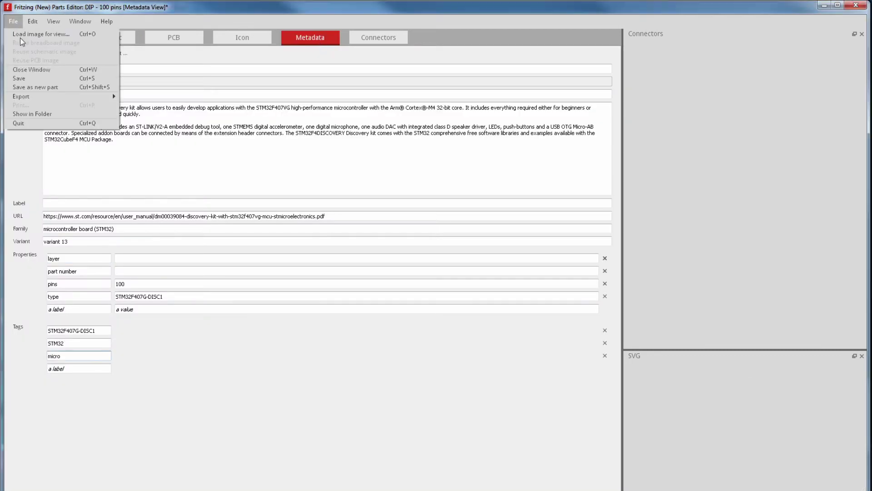
left_click(27, 86)
left_click(513, 270)
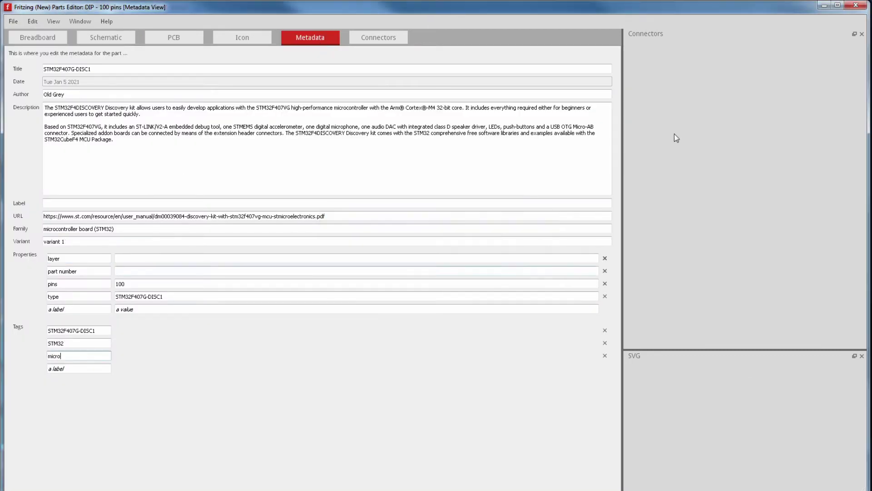
left_click(540, 272)
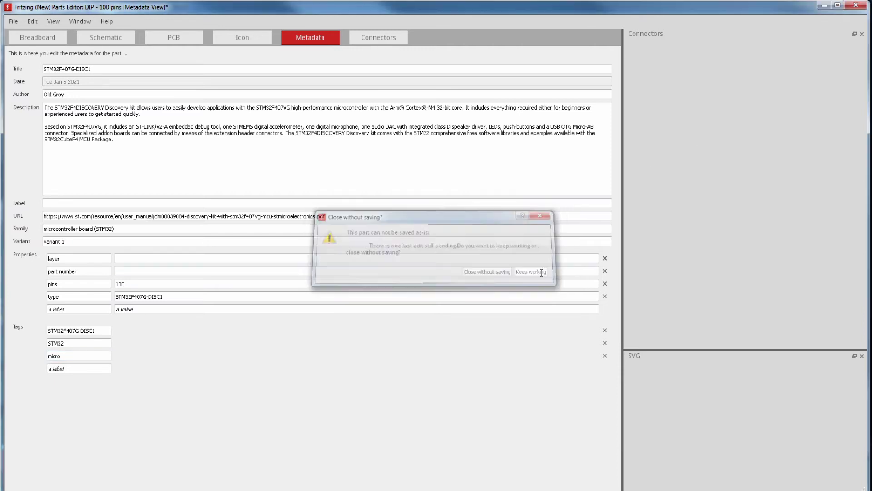
left_click(18, 22)
left_click(17, 75)
left_click(513, 271)
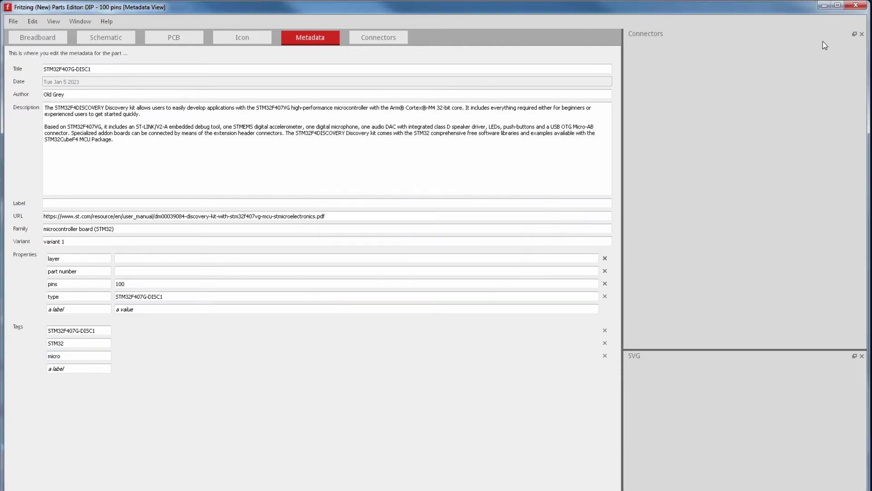
left_click(855, 5)
- Place the STM32F407G-DISC1 from the My Parts bin and undo a test GND wire
left_click(862, 48)
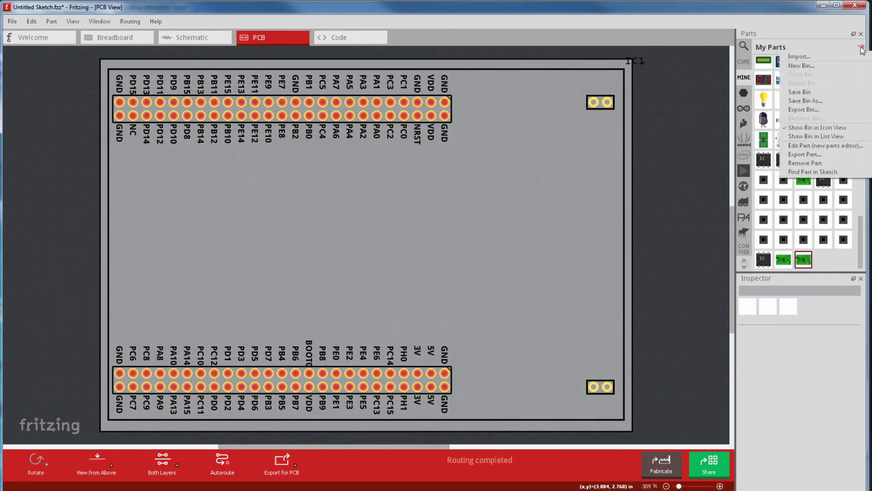
left_click(802, 96)
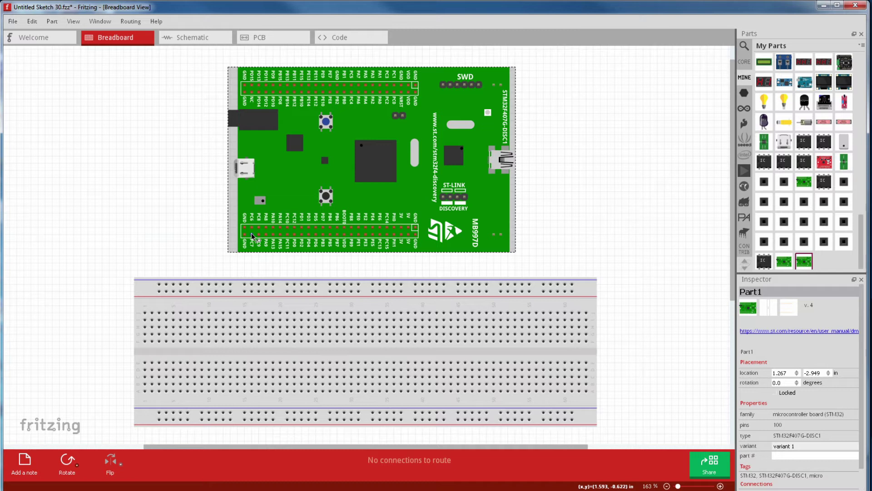
left_click_drag(253, 235, 230, 285)
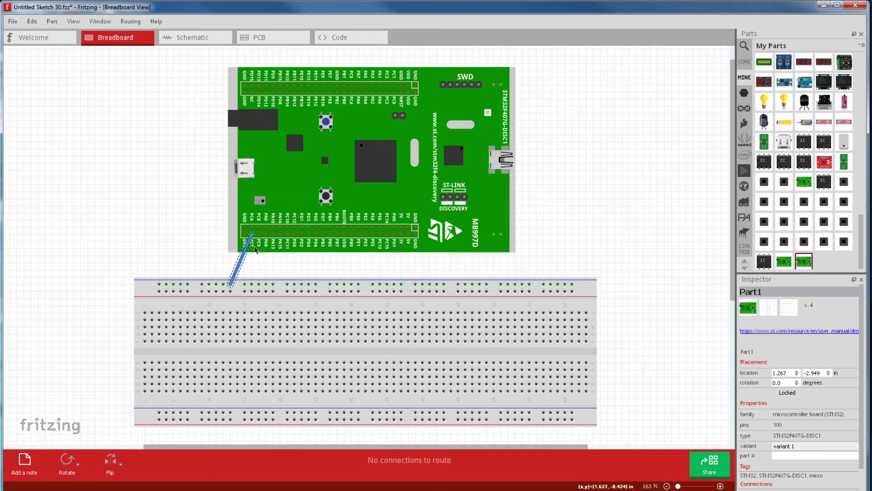
key("ctrl+z")
- Seat the board on the lower breadboard, nudging it up until header pins connect, and view the schematic
left_click_drag(335, 177, 337, 302)
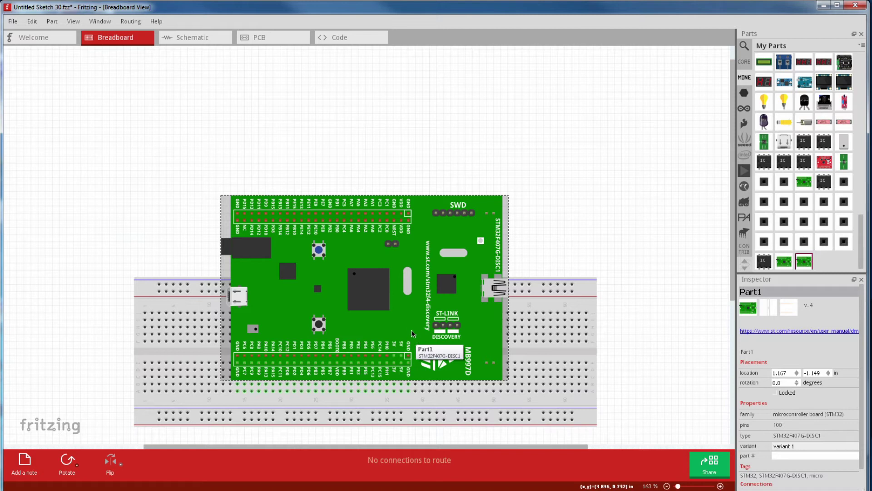
key("Up")
key("Up")
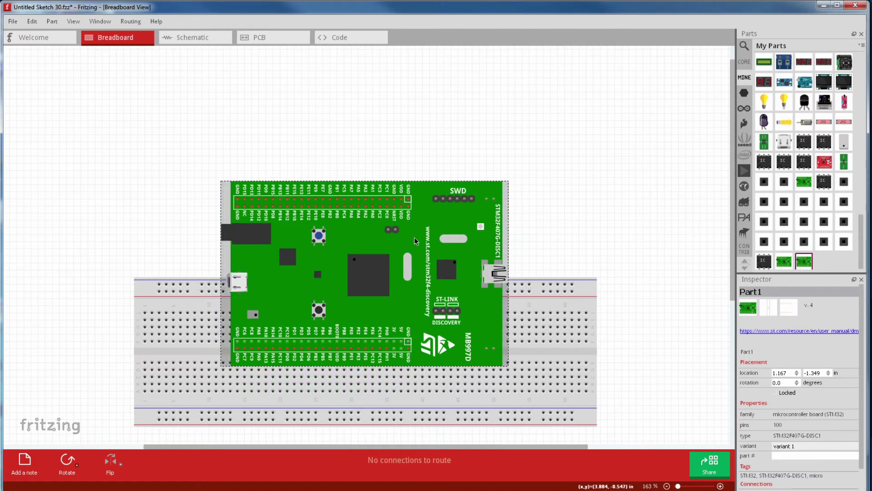
left_click_drag(414, 241, 409, 393)
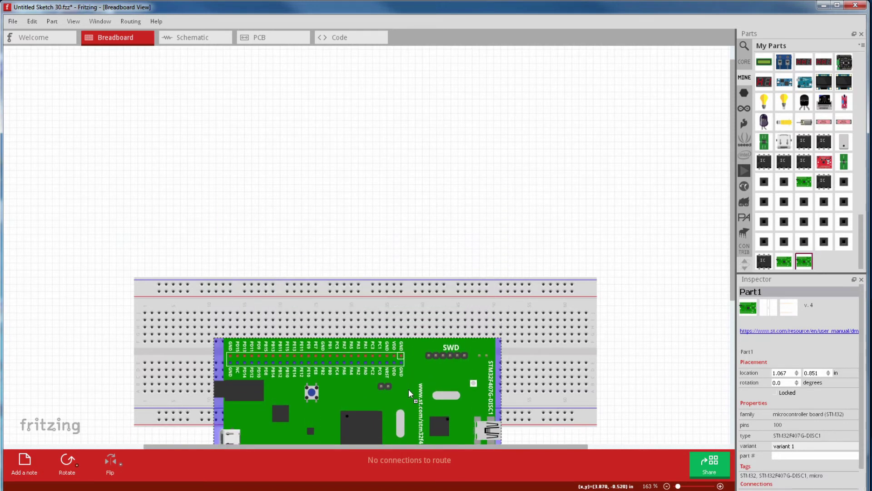
key("Up")
key("Up")
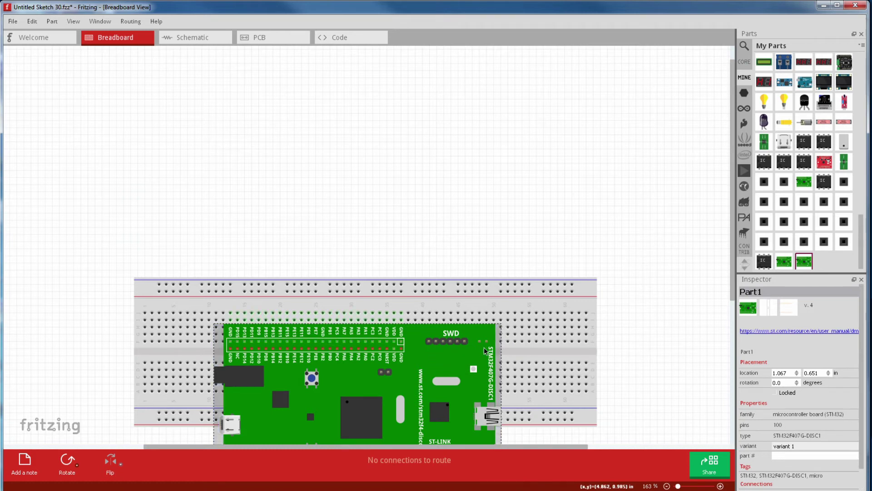
key("ctrl+3")
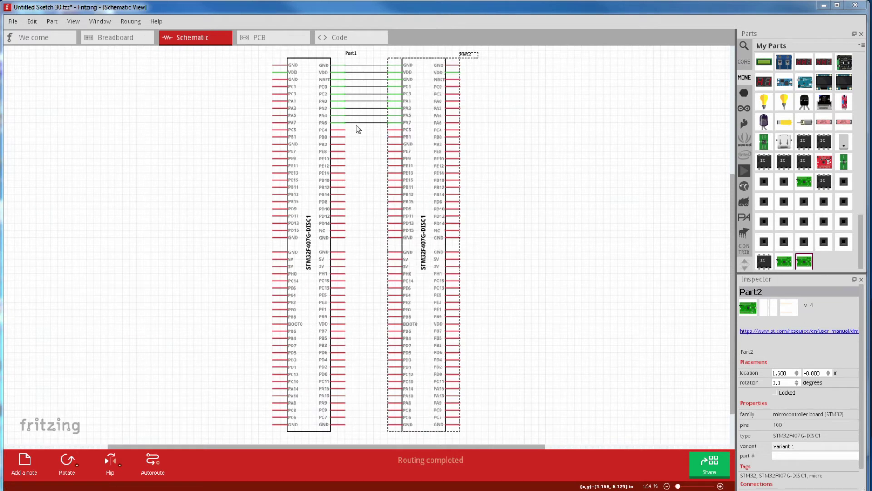
- Move Part2 lower in the schematic, then route and undo a test PCB trace from J1
left_click_drag(418, 121, 425, 177)
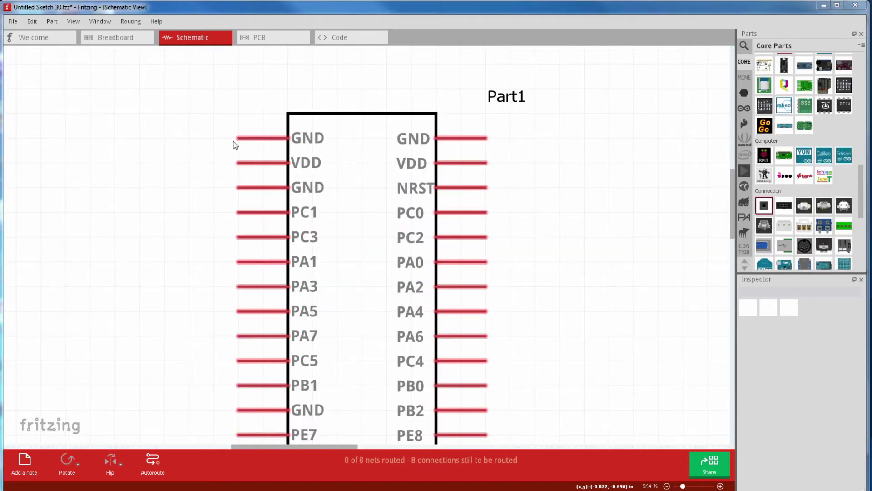
key("ctrl+4")
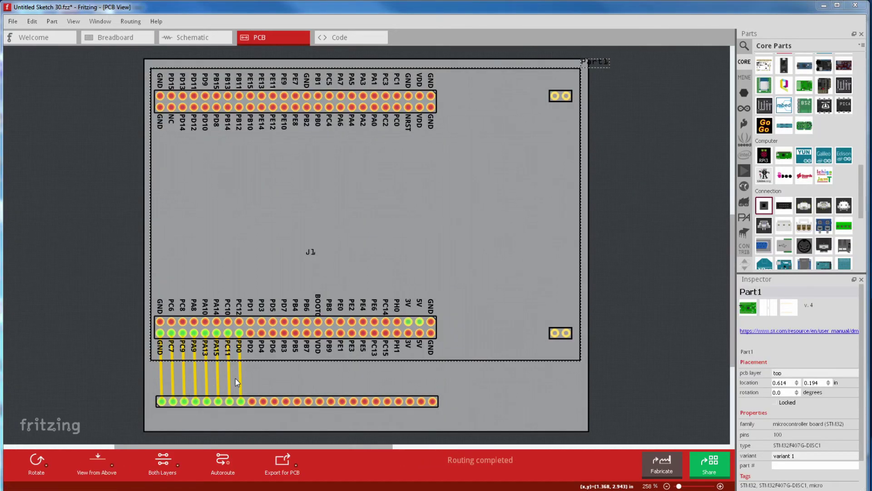
left_click_drag(456, 386, 557, 335)
key("ctrl+z")
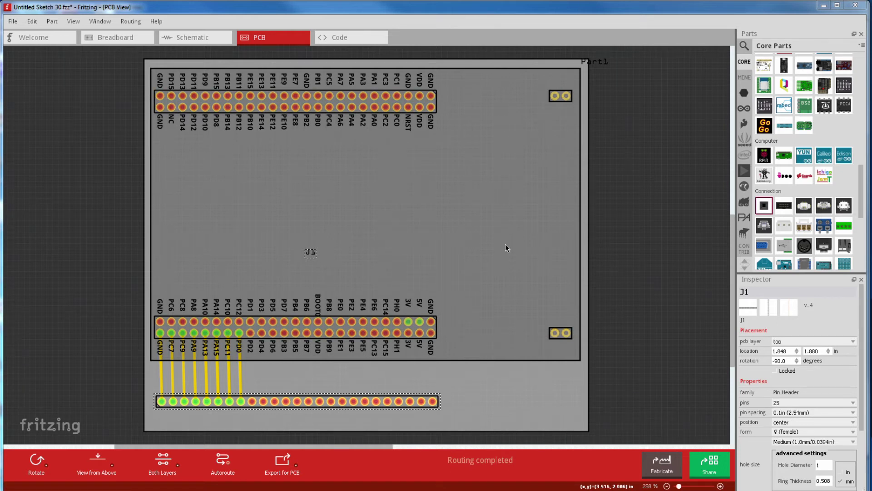
- Set the PCB grid size to 0.05 in and nudge Part1 and J1 to check snapping
left_click(73, 21)
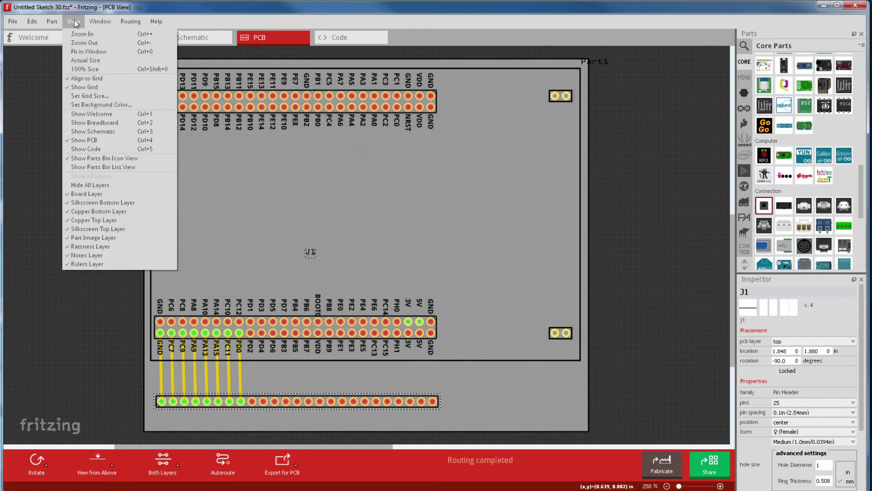
left_click(86, 103)
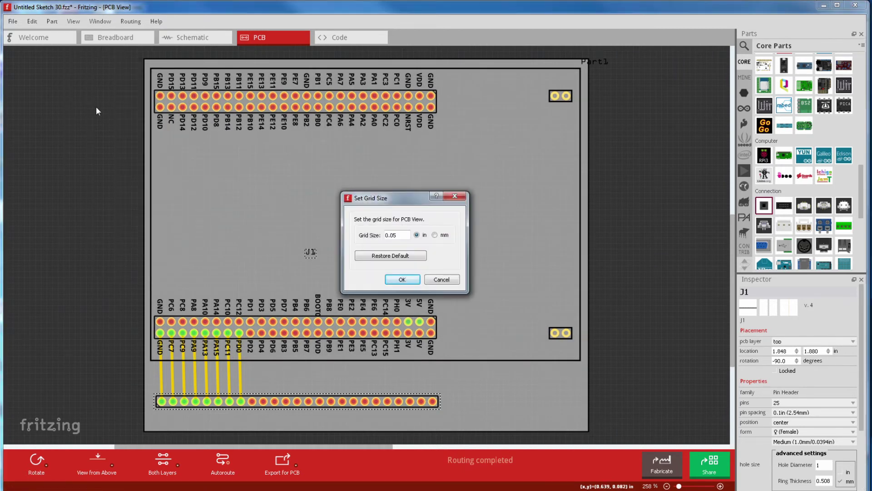
left_click(415, 279)
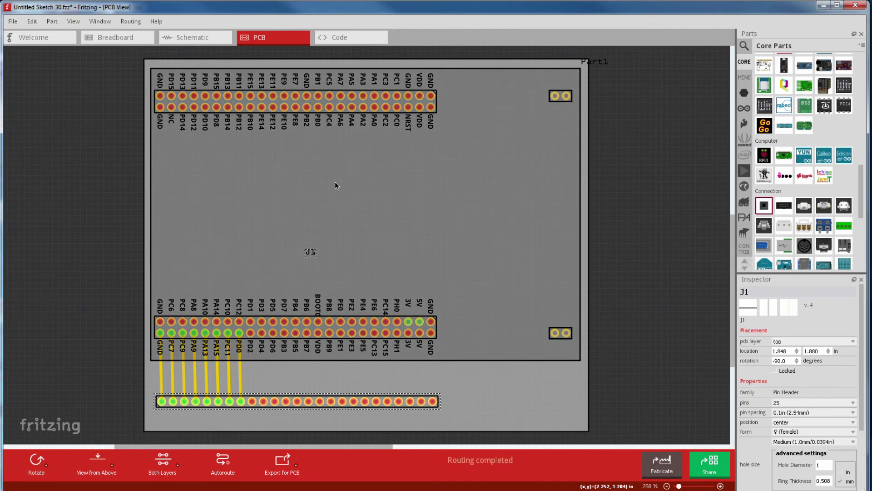
mouse_move(335, 184)
left_mouse_down()
mouse_move(350, 181)
mouse_move(337, 178)
left_mouse_up()
mouse_move(191, 399)
left_mouse_down()
mouse_move(201, 399)
mouse_move(192, 394)
left_mouse_up()
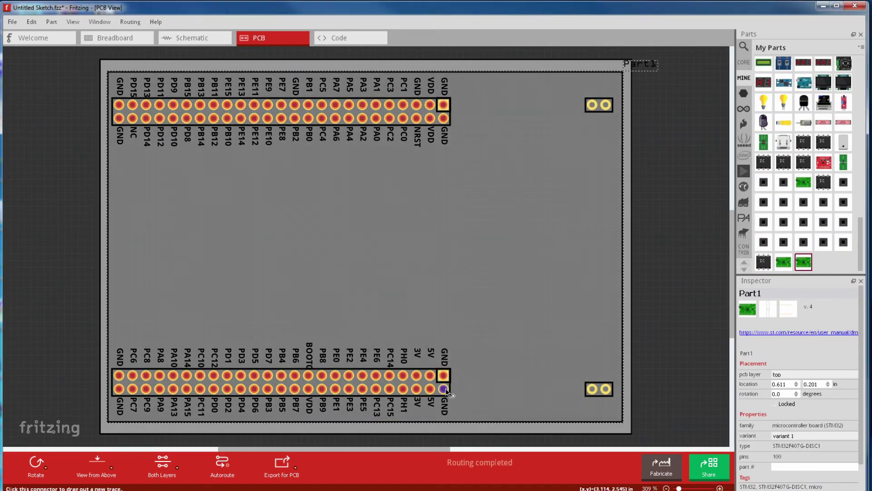
left_click(446, 390)
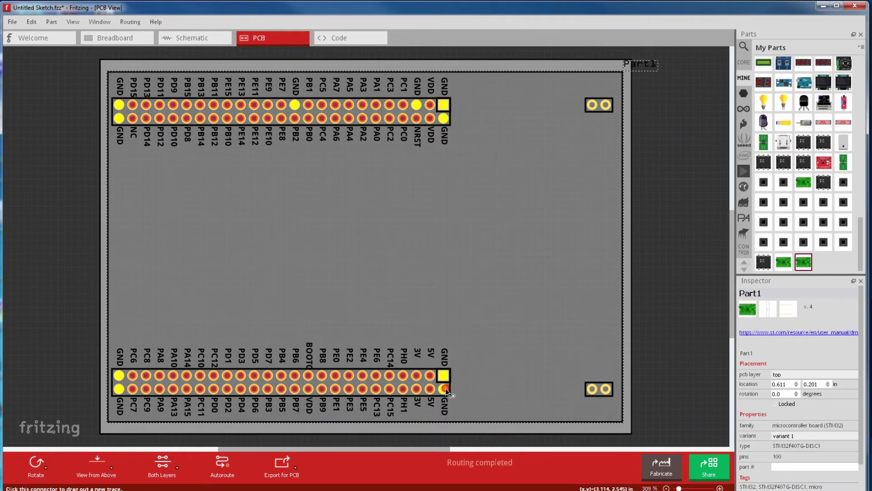
key("ctrl+3")
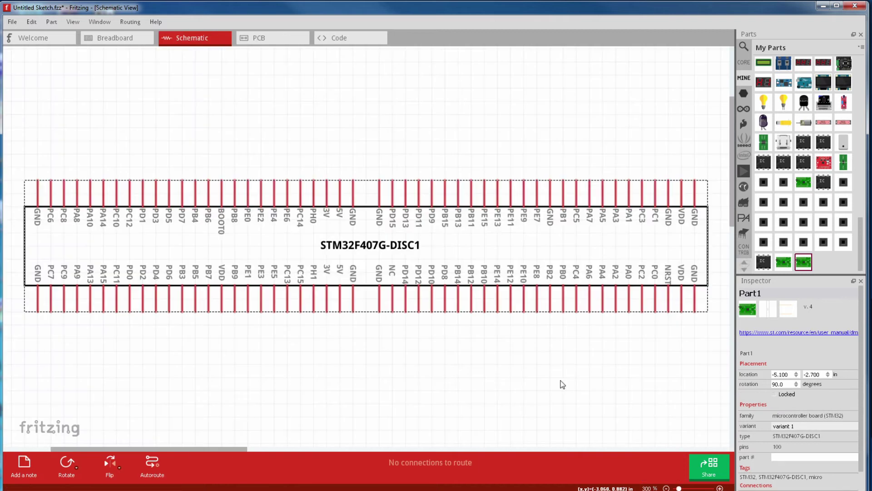
key("ctrl+2")
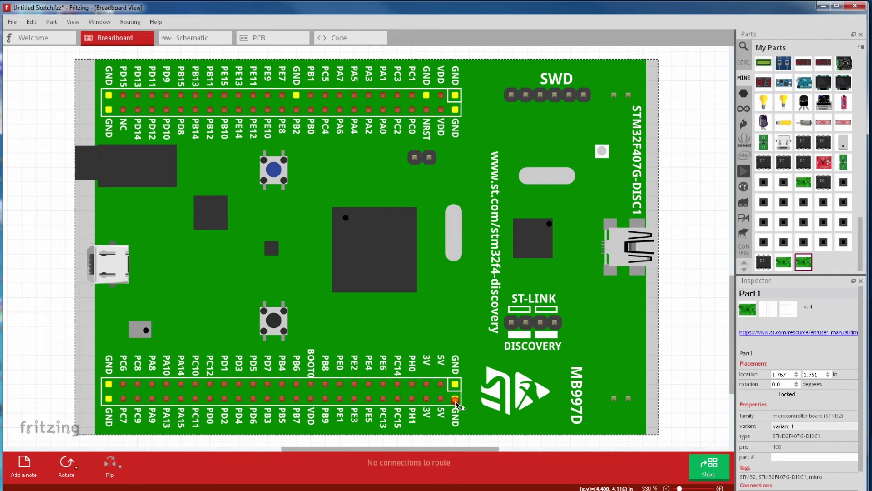
key("ctrl+4")
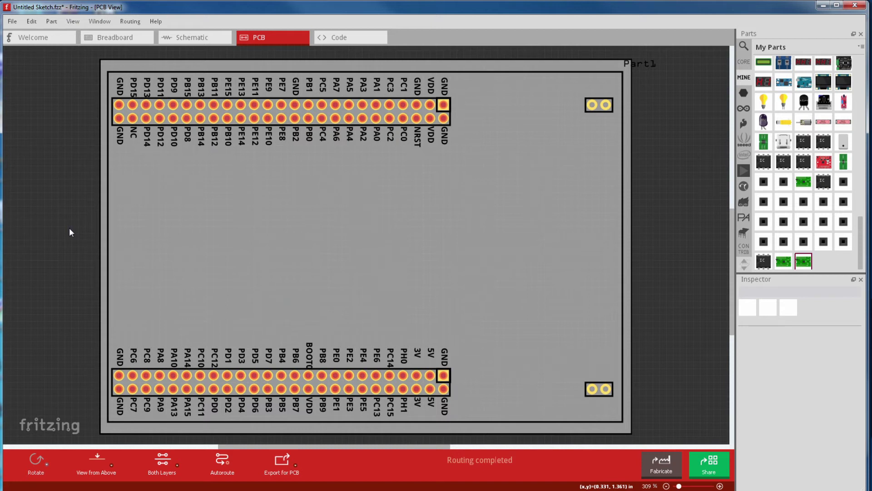
- Start the Etchable (PDF) export from File > Export > for Production
left_click(12, 21)
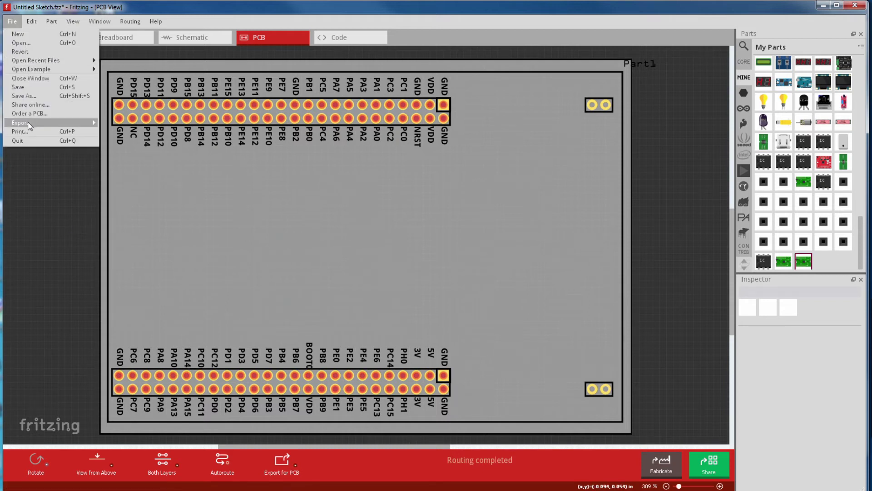
mouse_move(32, 123)
mouse_move(136, 133)
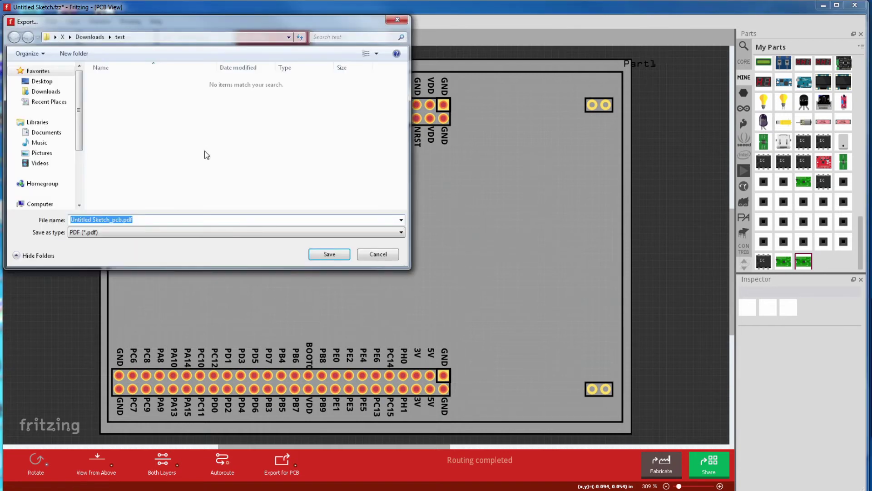
- Save Untitled Sketch_pcb.pdf in Downloads\test and open it in PDF-XChange Viewer
left_click(330, 254)
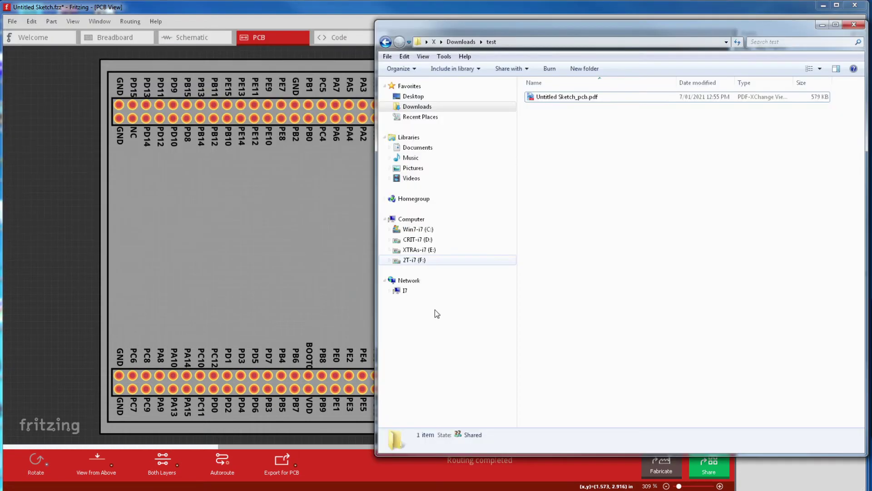
left_click(566, 99)
double_click(566, 100)
- Print only the current page of the PCB PDF
left_click(331, 21)
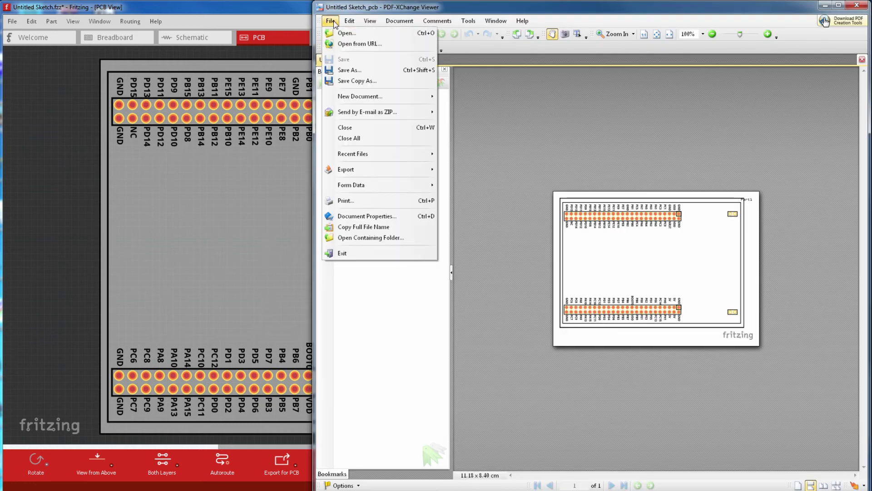
left_click(359, 202)
left_click(373, 187)
scroll(373, 191, "down", 1)
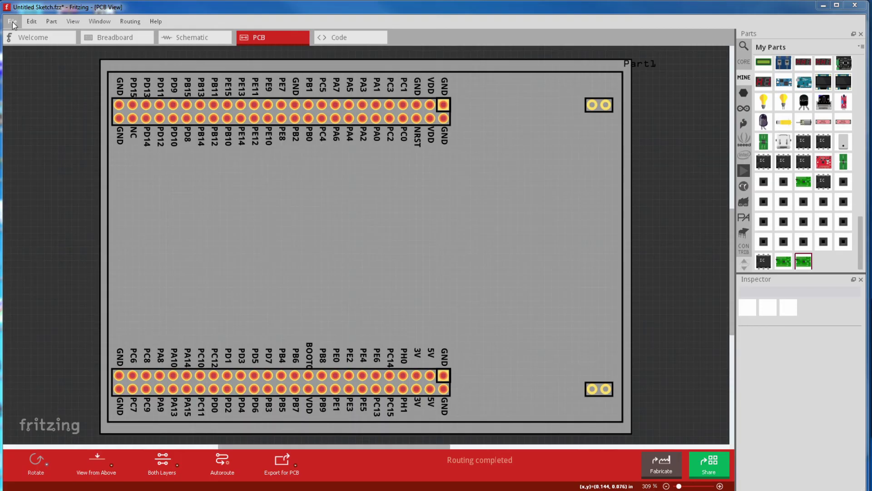
- Export the PCB as Extended Gerber files into the Downloads\test folder
left_click(12, 22)
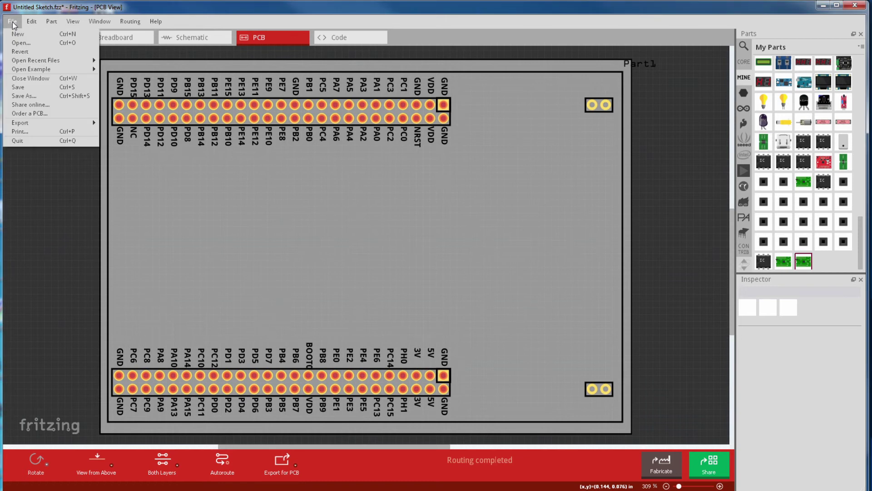
mouse_move(26, 124)
mouse_move(107, 134)
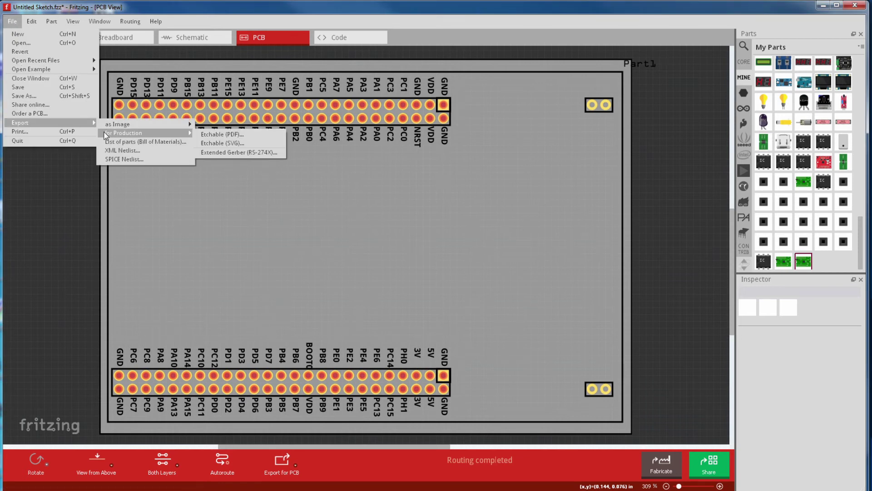
left_click(210, 153)
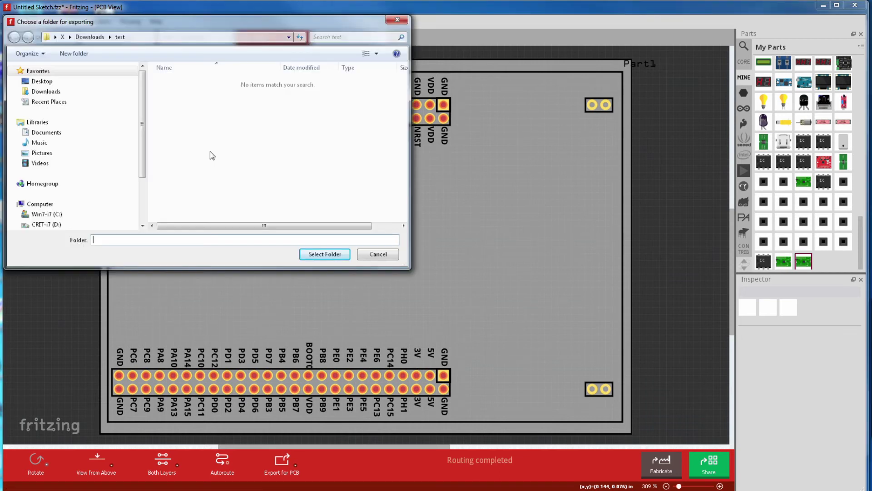
left_click(313, 254)
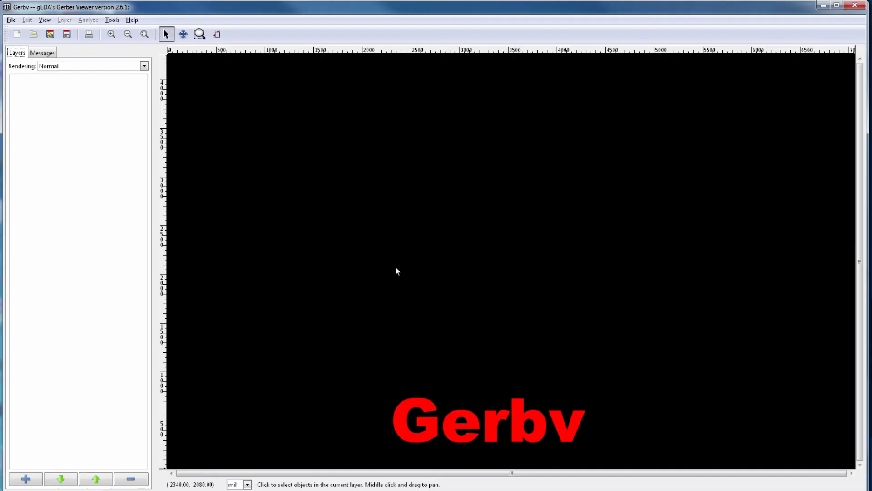
- Load all the exported Gerber and drill files into Gerbv, then toggle the drill layer off and on
left_click(11, 20)
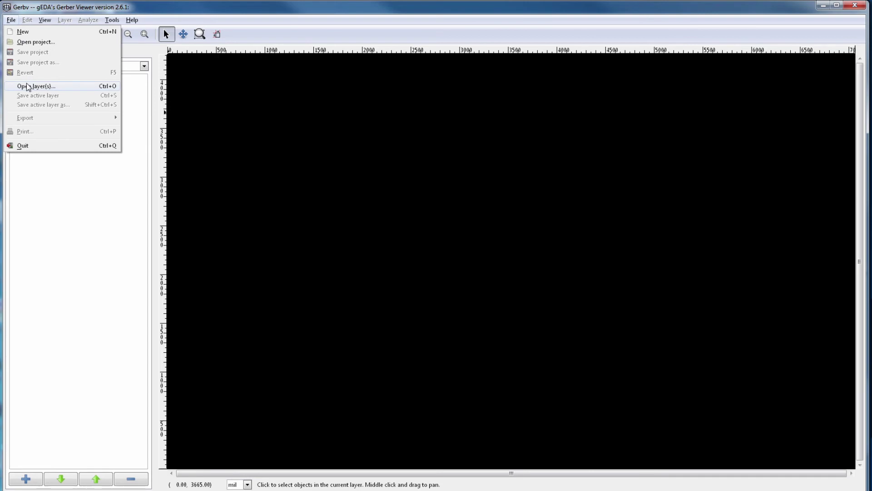
left_click(35, 85)
left_click_drag(181, 223, 114, 130)
left_click(421, 418)
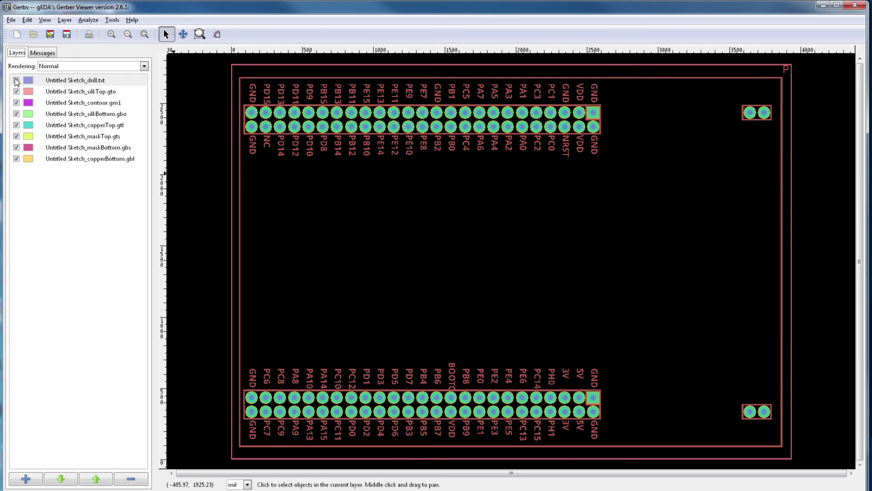
left_click(16, 81)
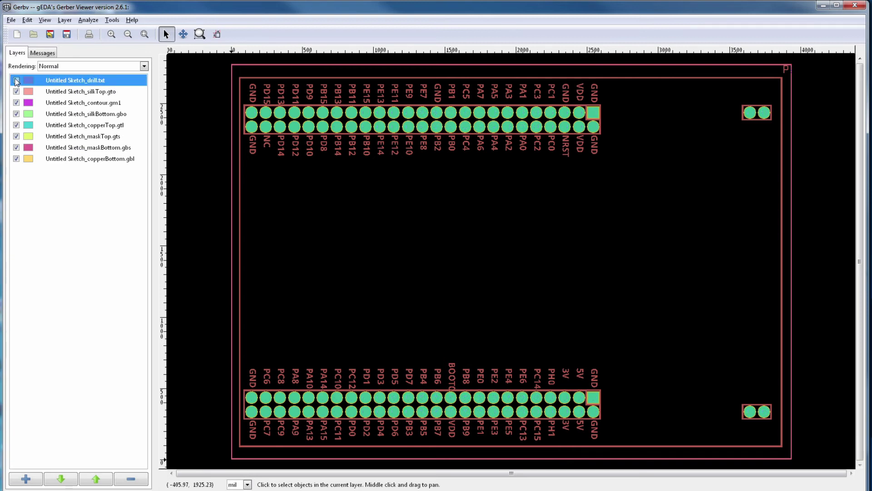
left_click(16, 81)
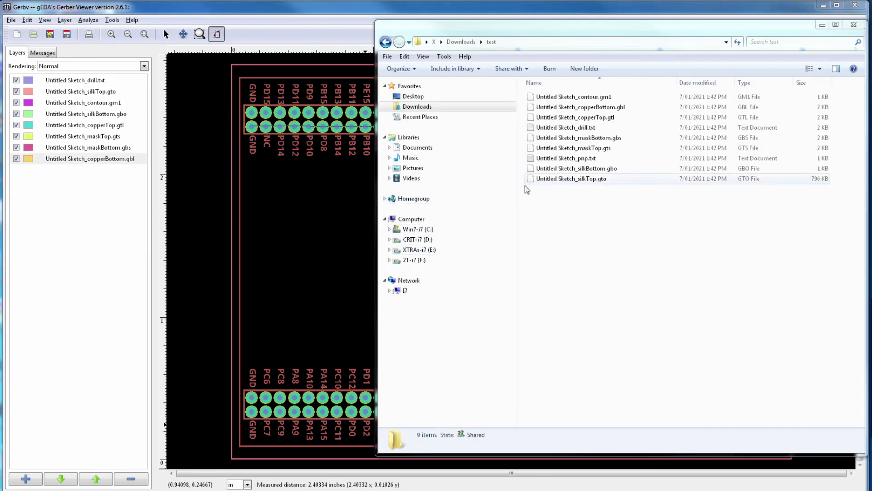
- Open Untitled Sketch_drill.txt in Notepad and scroll through its drill coordinates
left_click(561, 129)
double_click(562, 129)
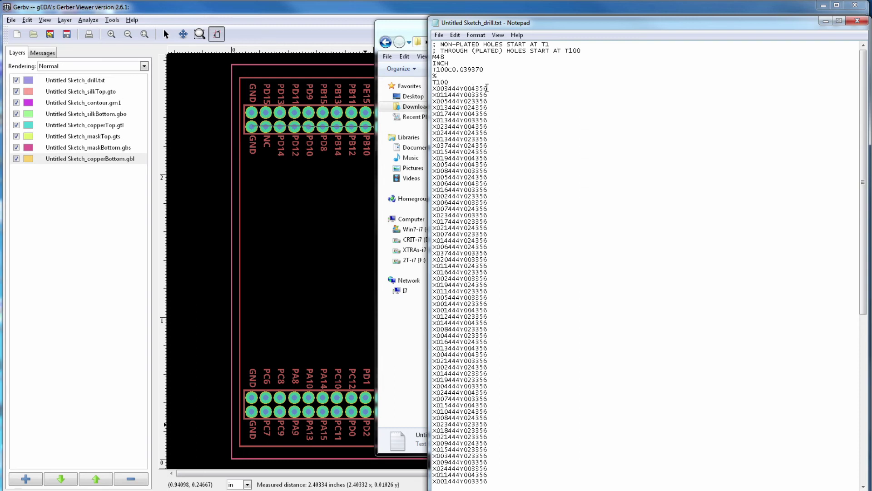
scroll(486, 89, "down", 15)
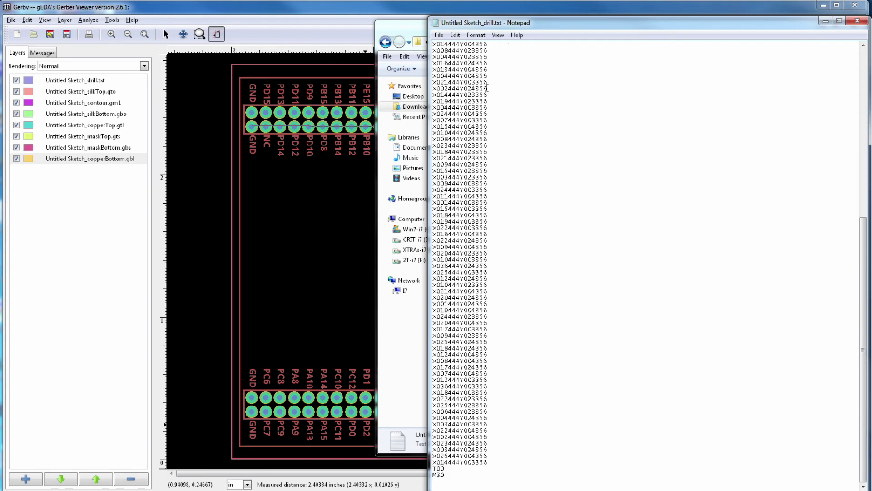
scroll(486, 88, "up", 9)
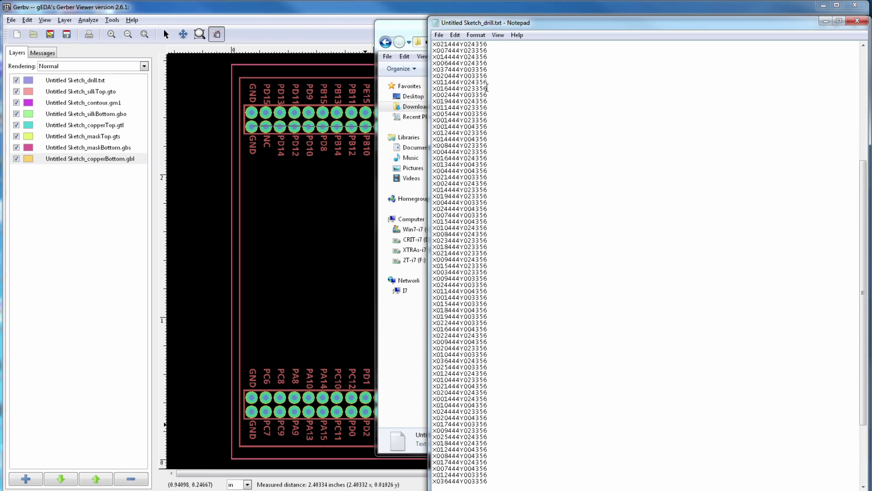
- Hide the contour, copper, mask and silkscreen layers down to bottom copper to isolate the drill holes
left_click(16, 102)
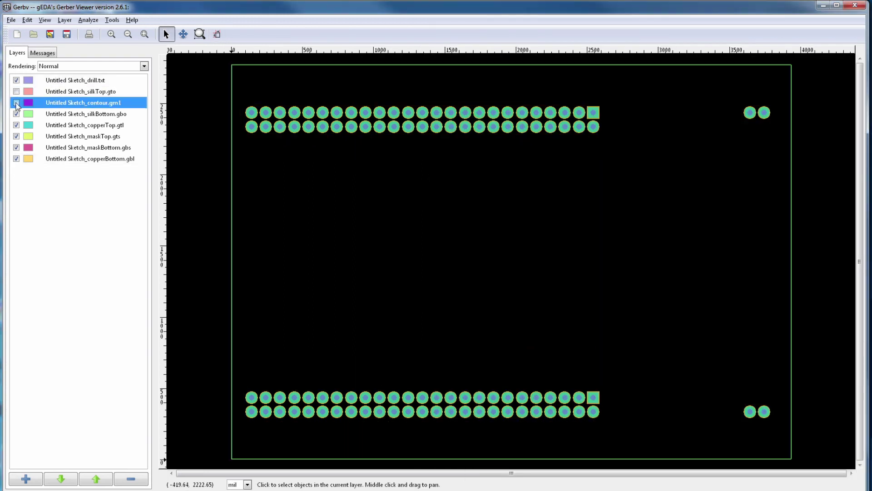
left_click(17, 113)
left_click(16, 125)
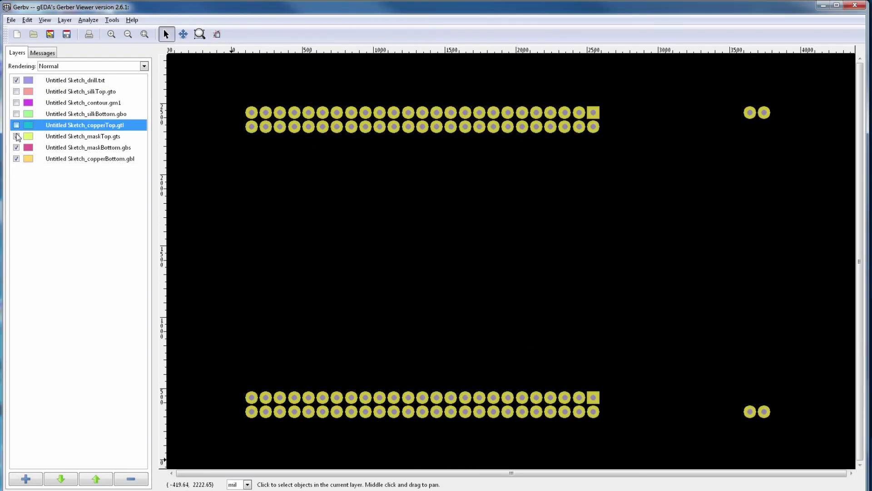
left_click(16, 136)
left_click(16, 147)
left_click(16, 159)
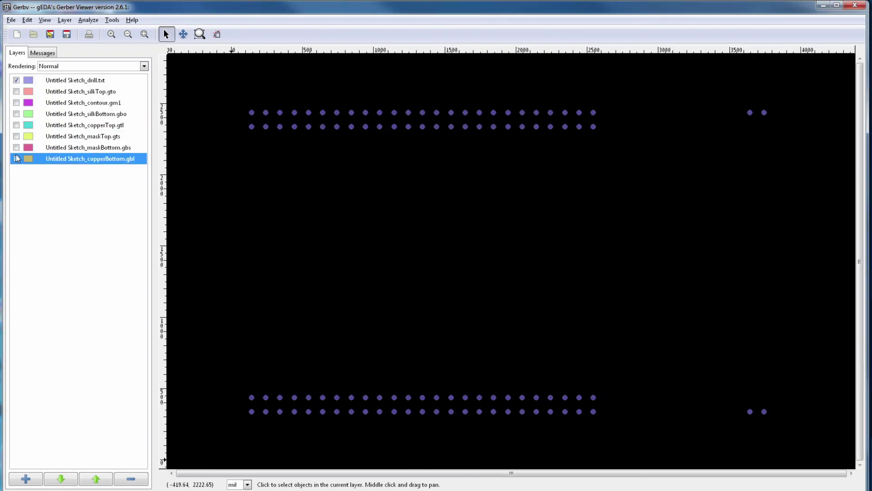
- Inspect top copper, bottom copper and bottom silkscreen individually, leaving the top silkscreen shown
left_click(17, 125)
left_click(16, 125)
left_click(17, 159)
left_click(17, 125)
left_click(16, 125)
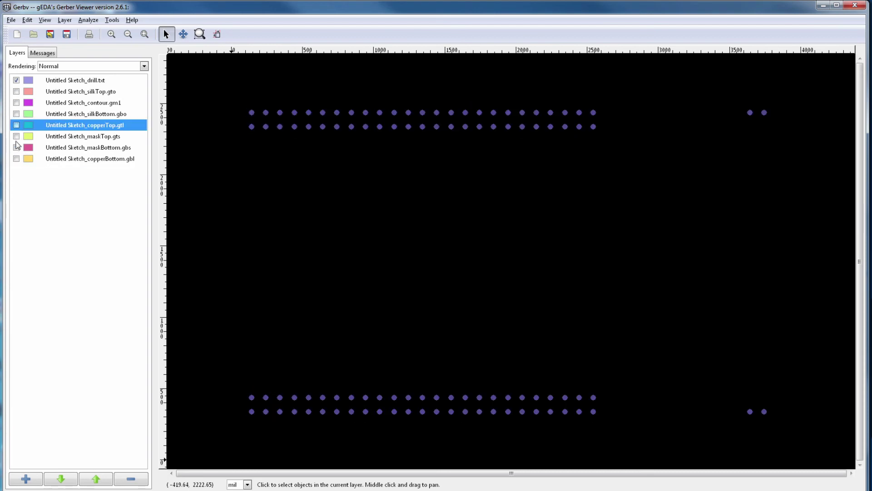
left_click(16, 159)
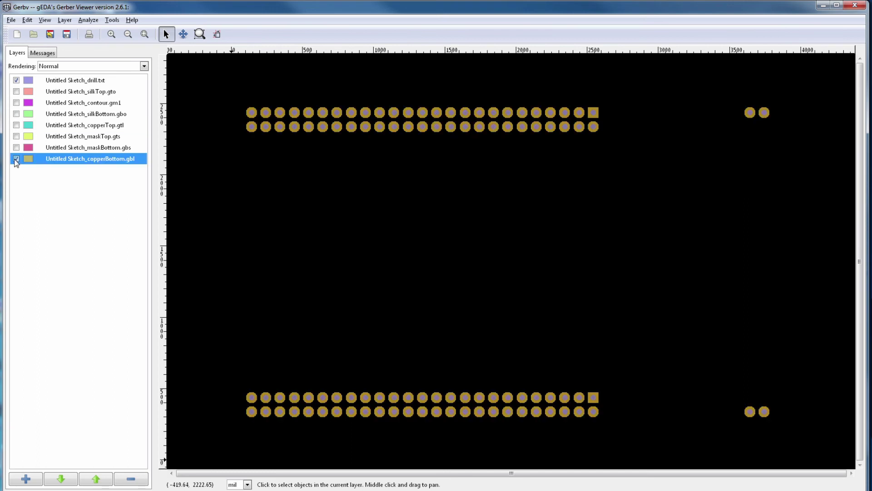
left_click(16, 159)
left_click(17, 113)
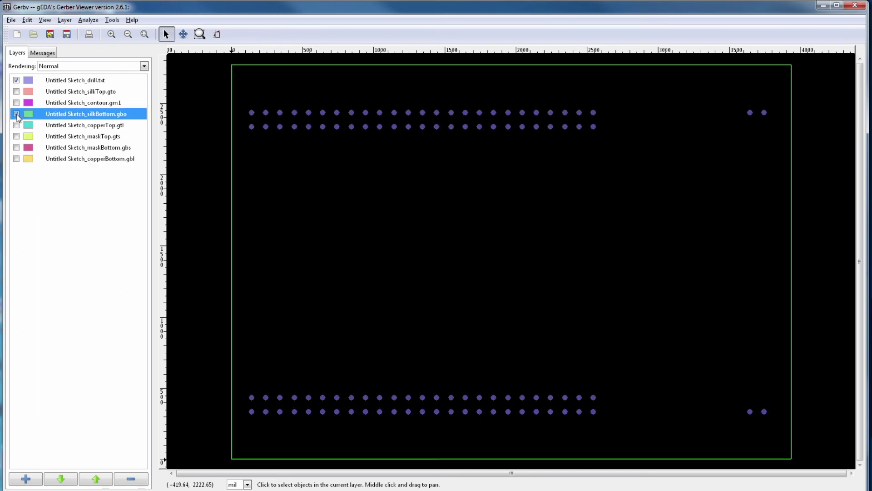
left_click(17, 114)
left_click(17, 92)
left_click(17, 136)
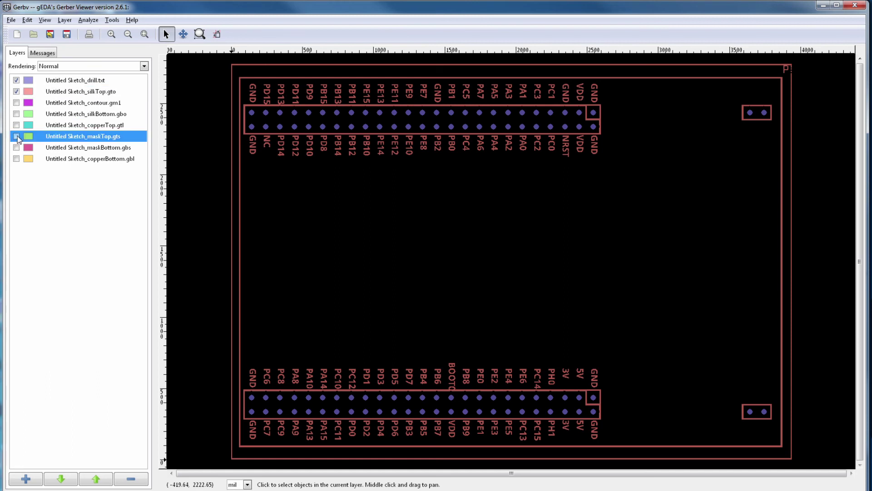
- Measure the span along the top header pin row, about 2403 mils
left_click(218, 36)
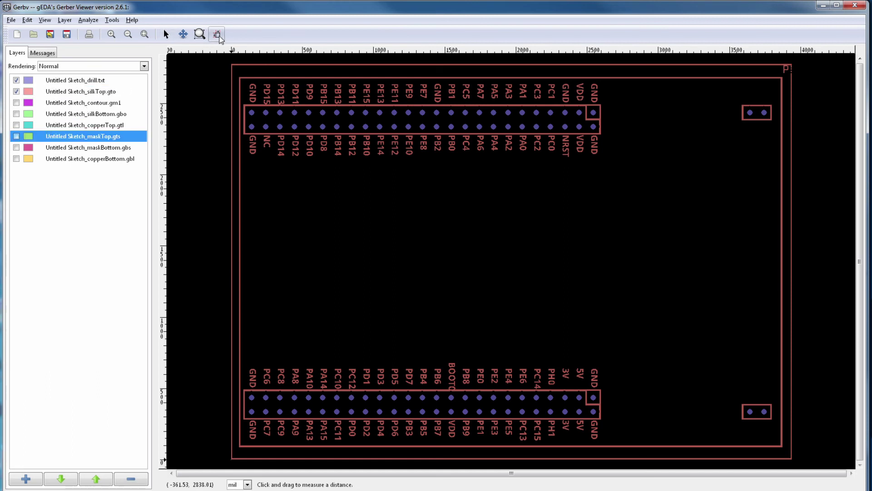
left_click_drag(252, 127, 593, 127)
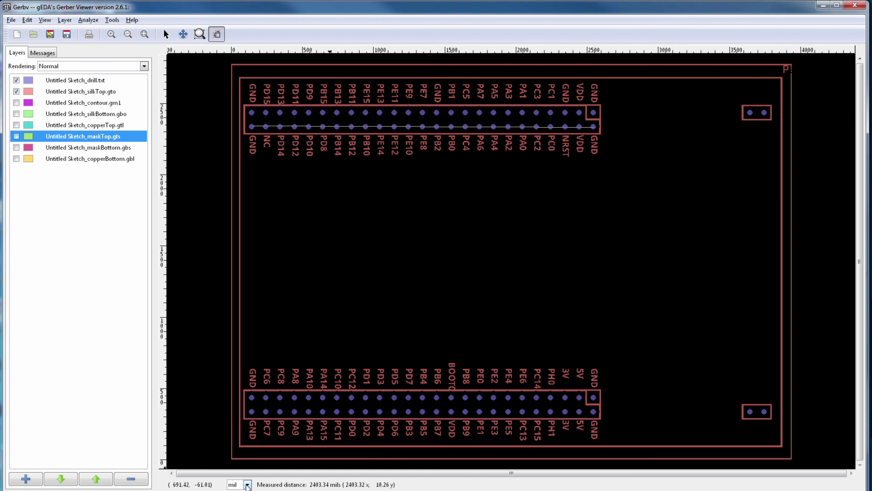
left_click(247, 484)
- Switch Gerbv measurements to inches and start a reply on the STM32F407G-DISC1 forum post
left_click(236, 474)
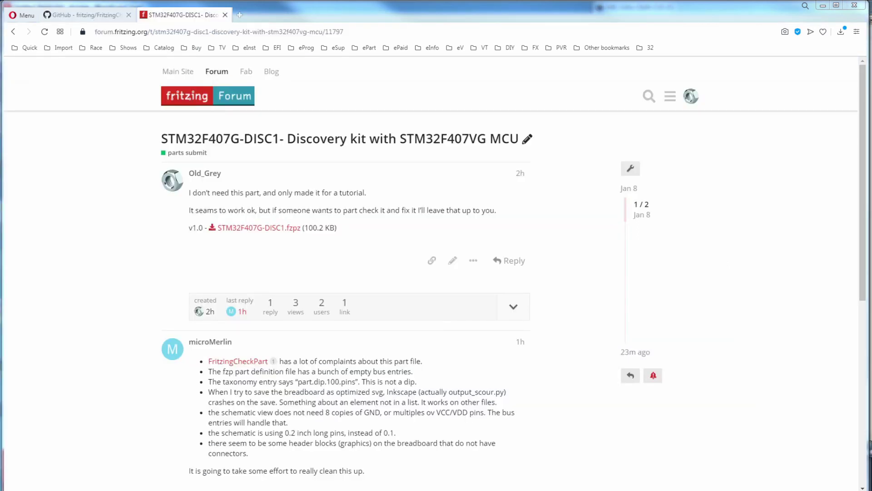
left_click(518, 264)
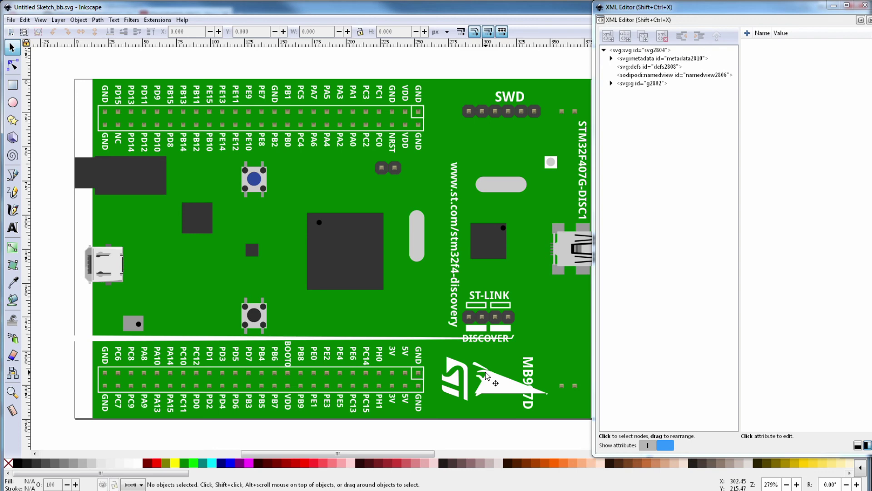
- Alternate between the forum thread, Fritzing schematic and Inkscape SVG, ending on the forum thread
key("alt+Tab")
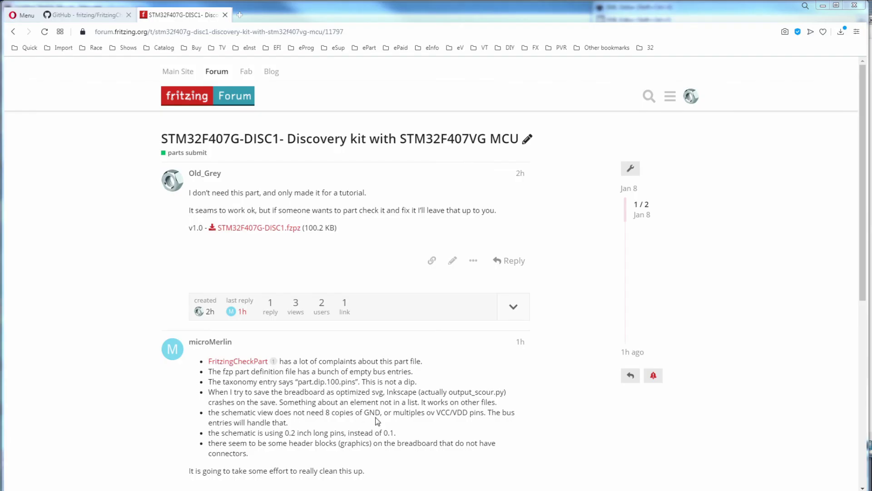
key("alt+Tab")
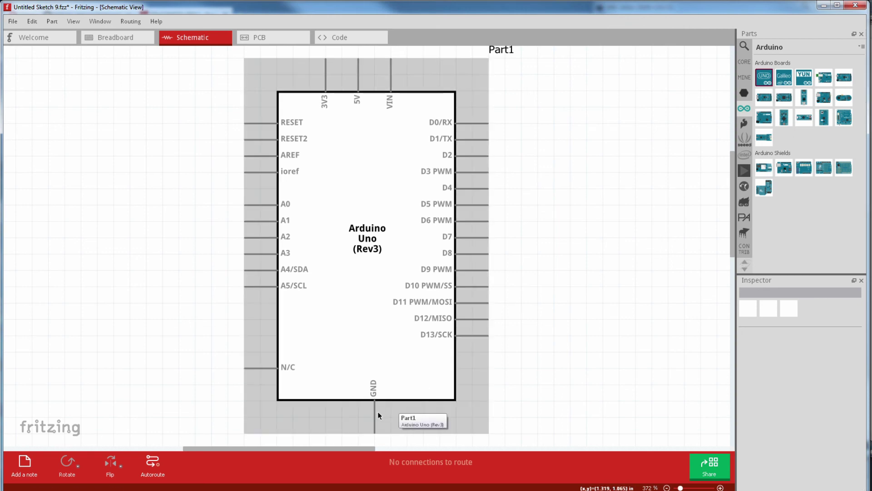
key("alt+Tab")
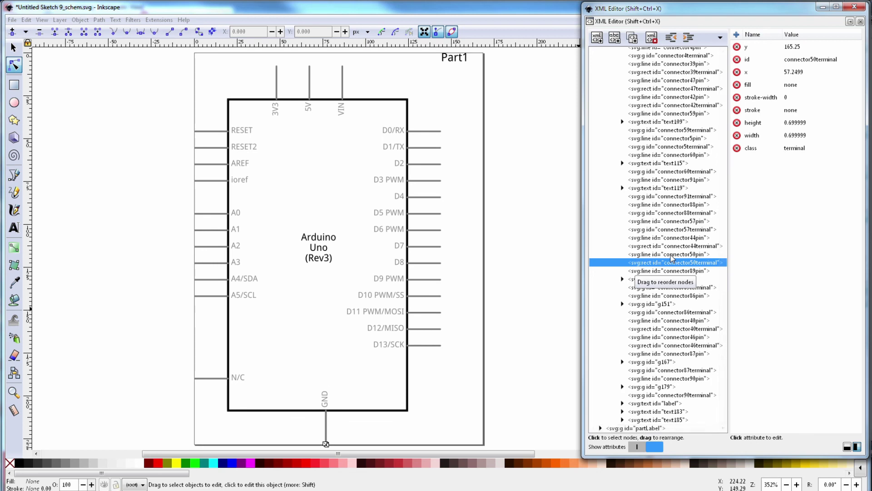
key("alt+Tab")
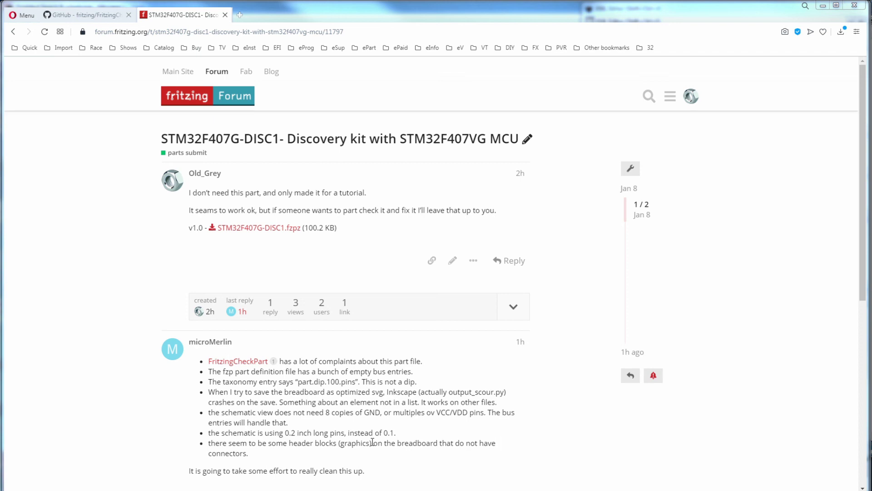
key("alt+Tab")
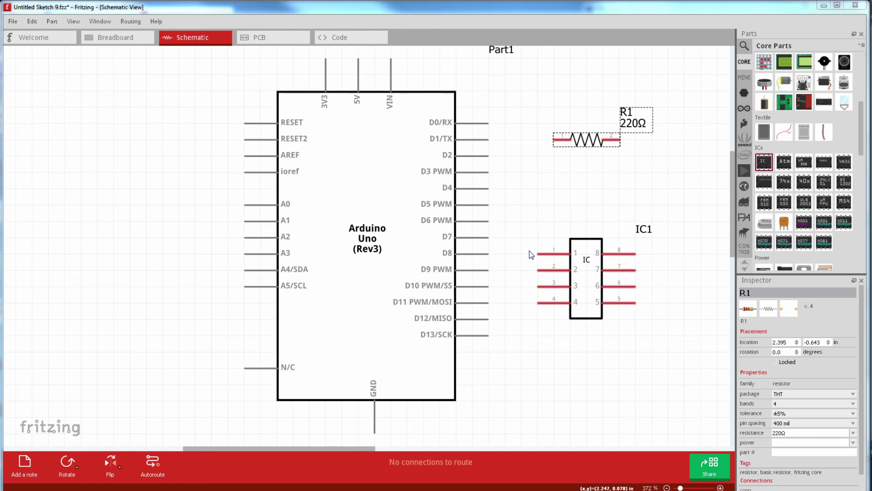
key("alt+Tab")
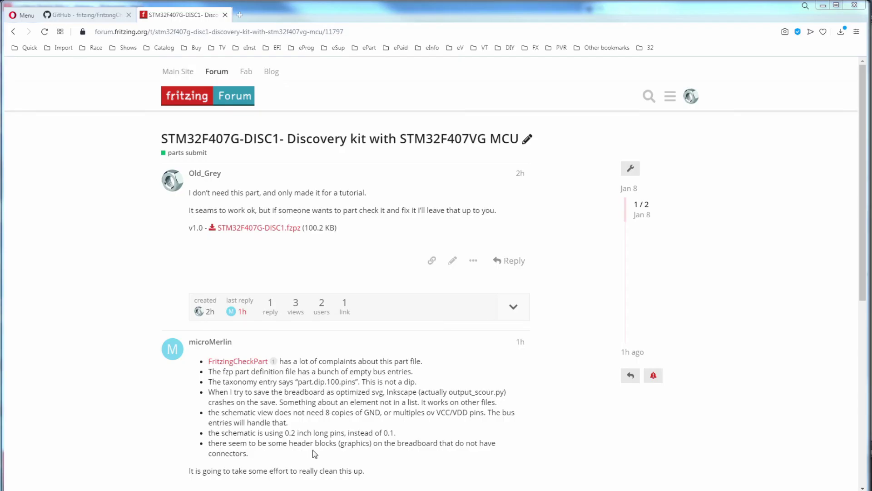